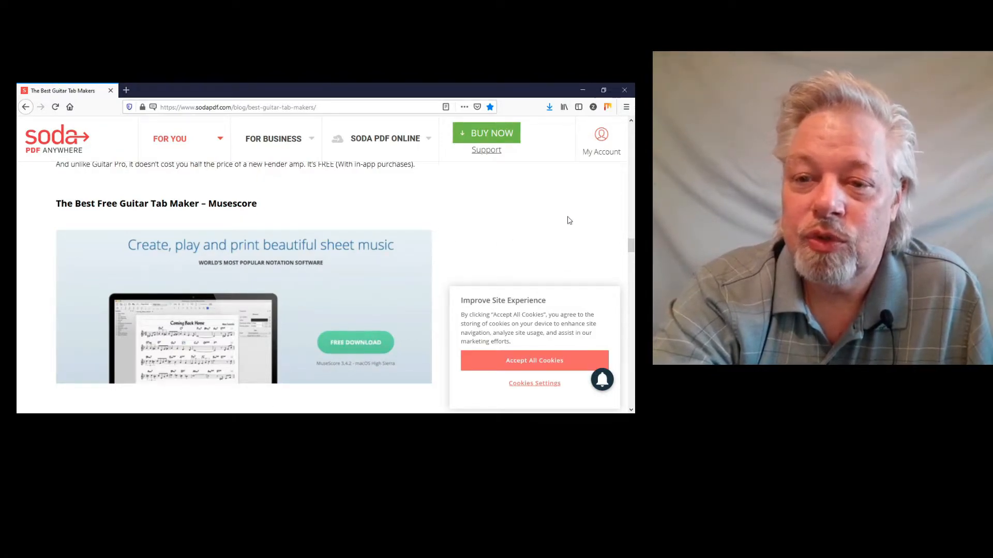
Step: Examine the article's sections on the Musescore and TuxGuitar tab makers
scroll(567, 250, down, 9)
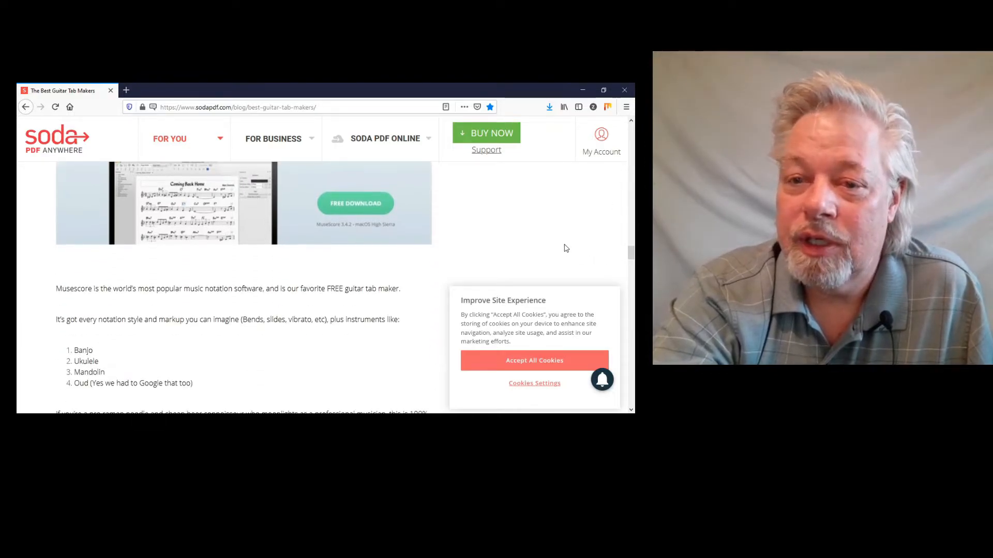
scroll(567, 250, down, 3)
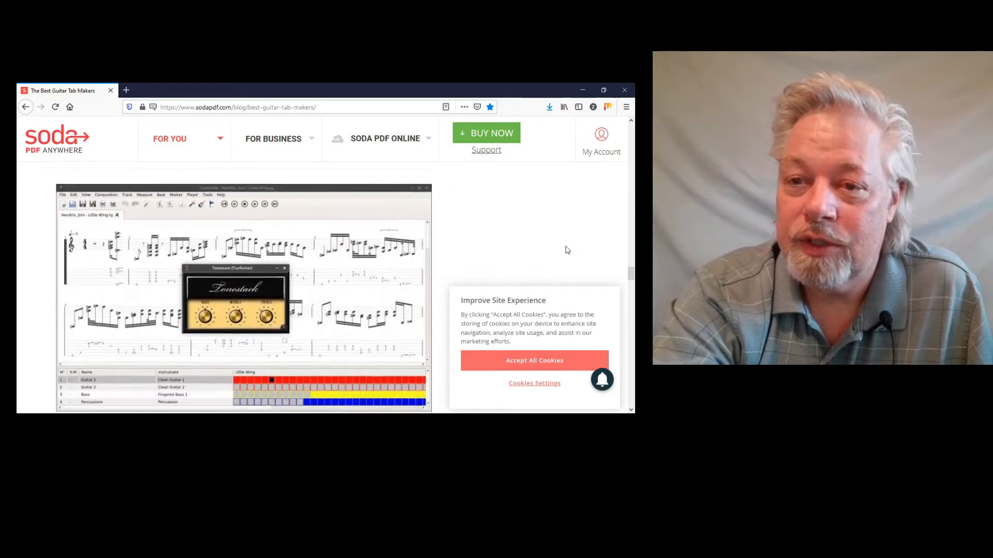
scroll(569, 251, up, 1)
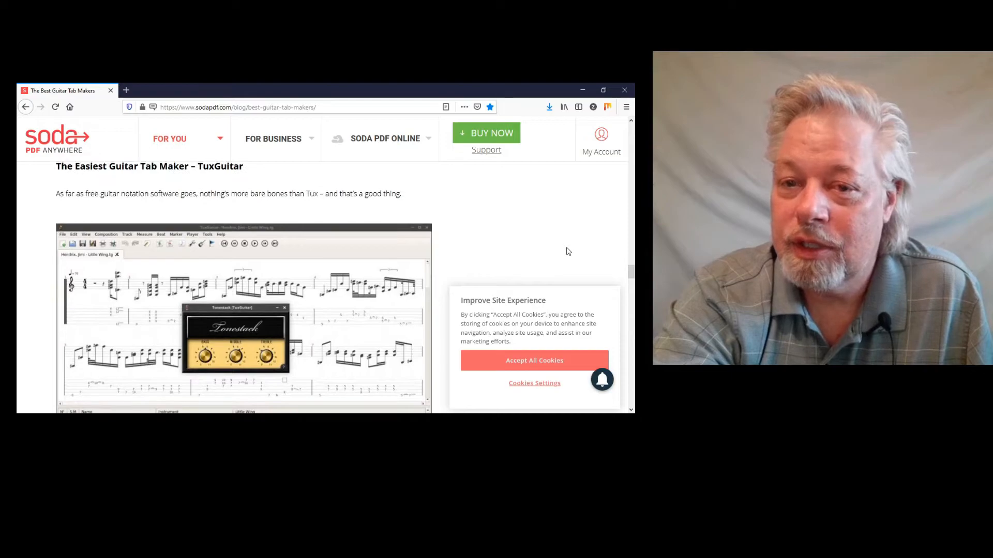
scroll(569, 253, down, 3)
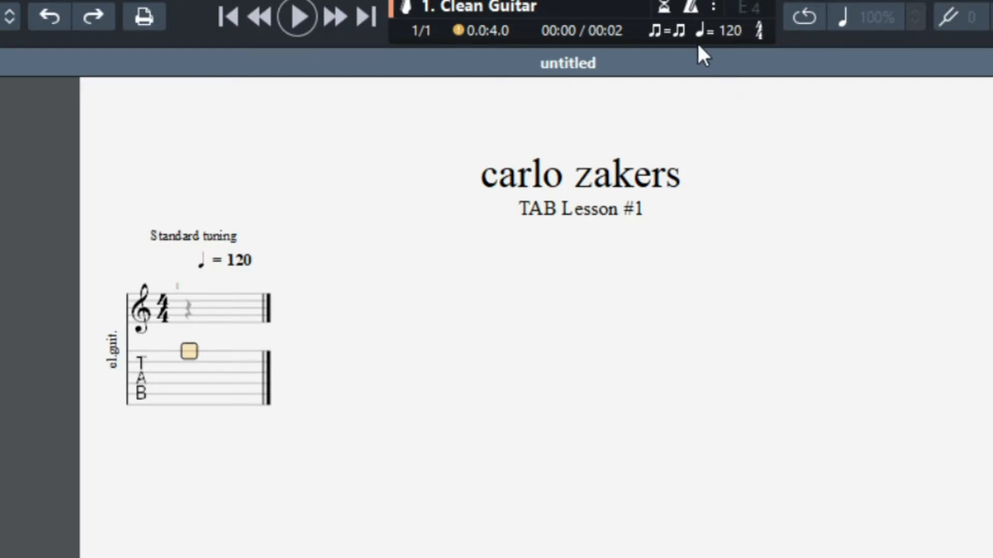
Step: Preview the empty bar with the metronome on, and switch the metronome off again
click(689, 7)
key(space)
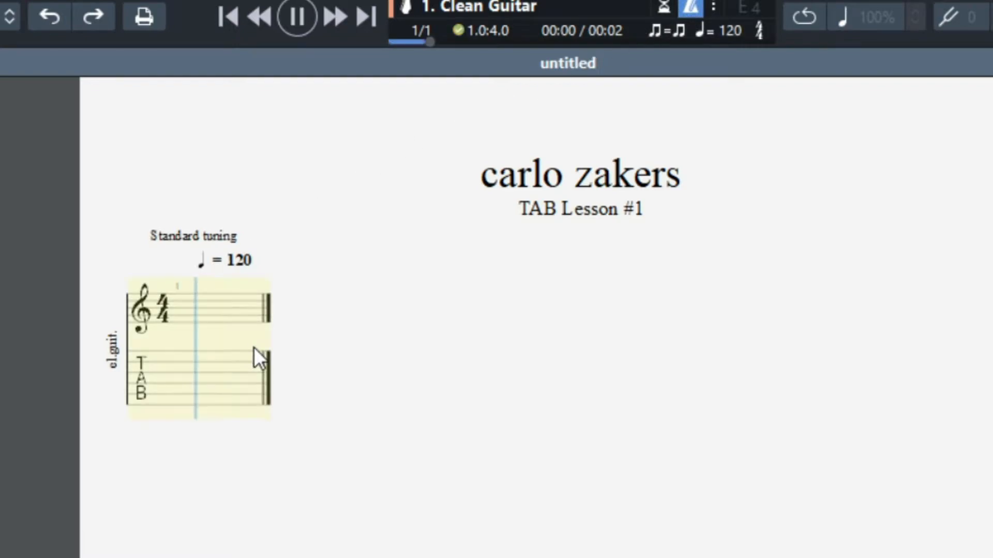
click(690, 7)
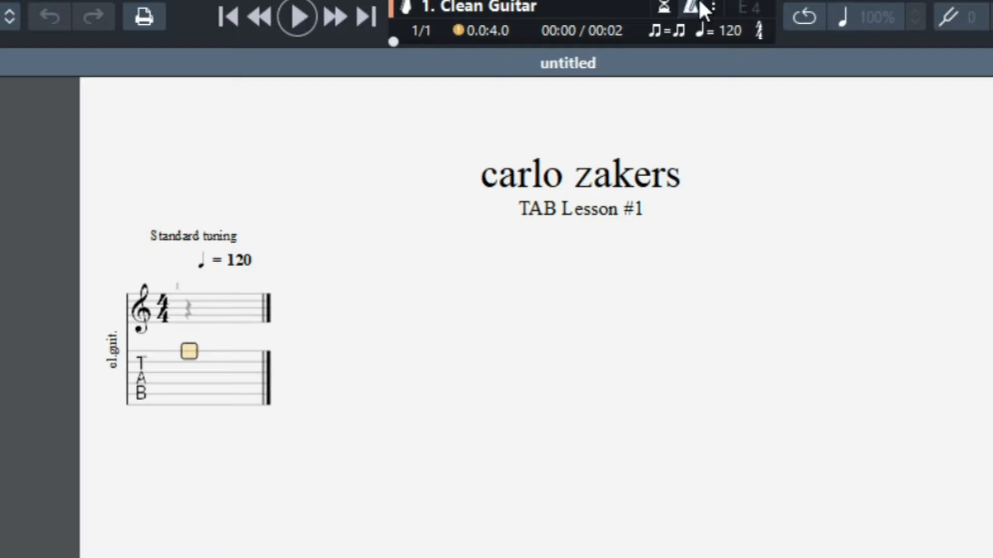
key(space)
Step: Show the notation tools palette and enter fret 3 on the fifth string as bar 1's first quarter note
click(187, 393)
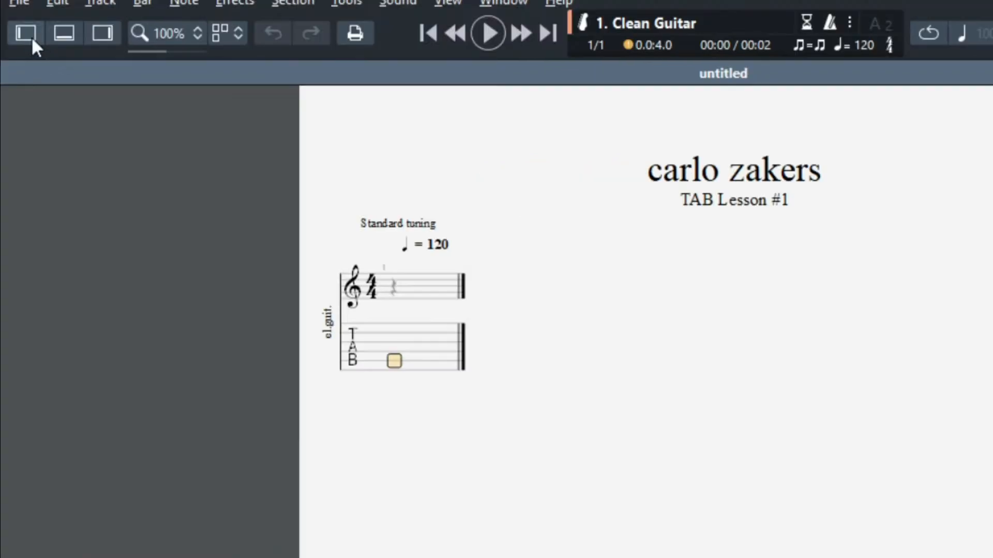
click(25, 34)
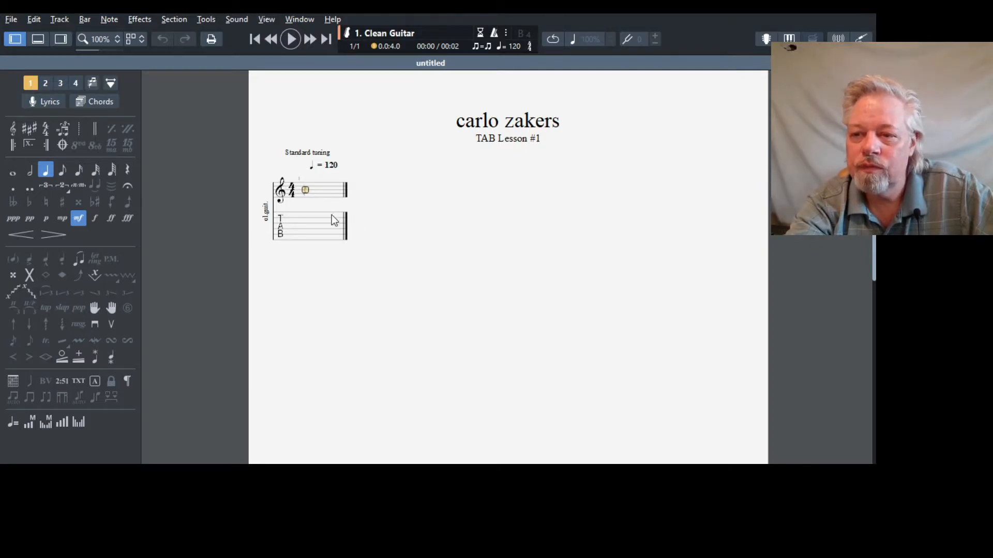
click(305, 234)
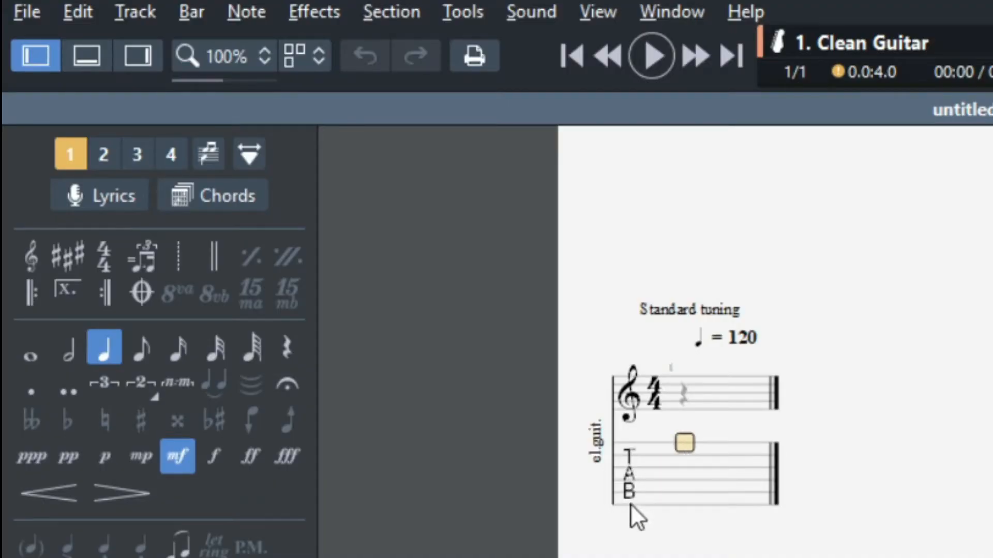
click(631, 505)
click(685, 504)
click(688, 443)
click(685, 492)
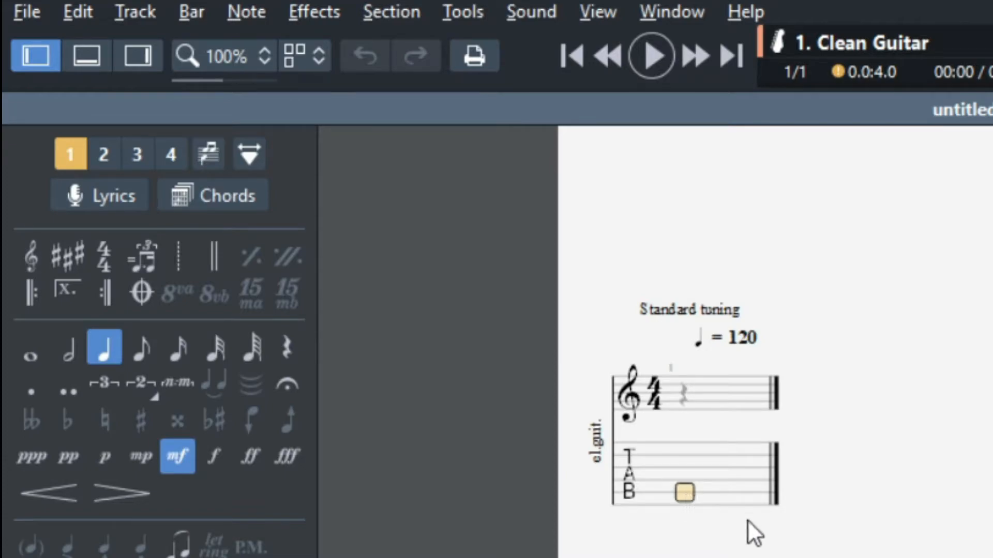
text(3)
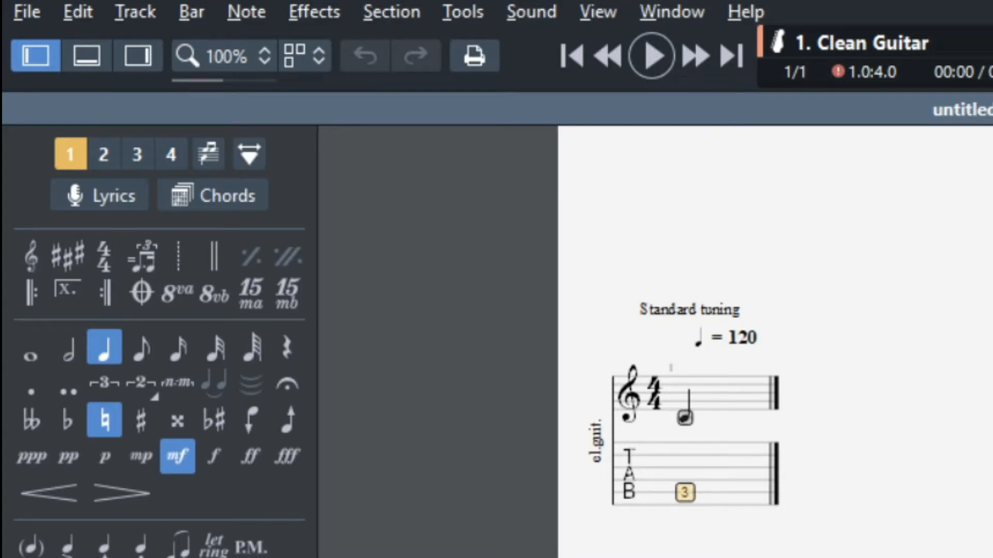
key(Right)
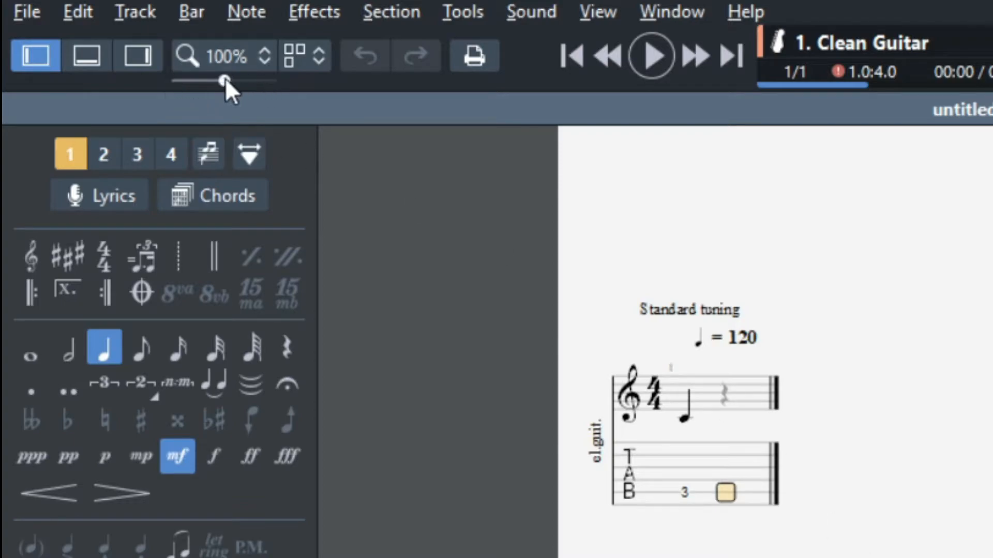
Step: Enlarge the score to 159% and lengthen the fret 3 note to a half note and further to a whole note
drag(226, 80, 231, 80)
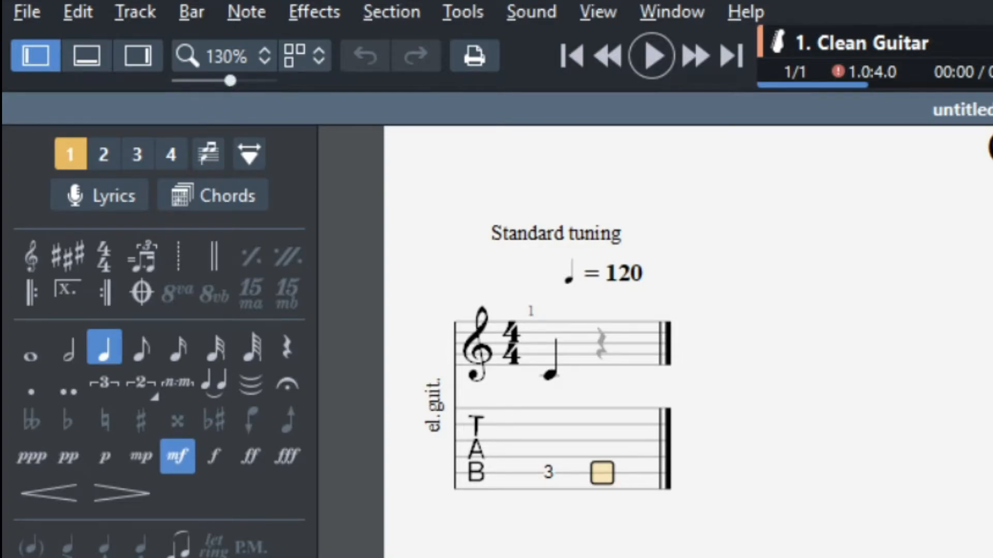
drag(230, 80, 234, 82)
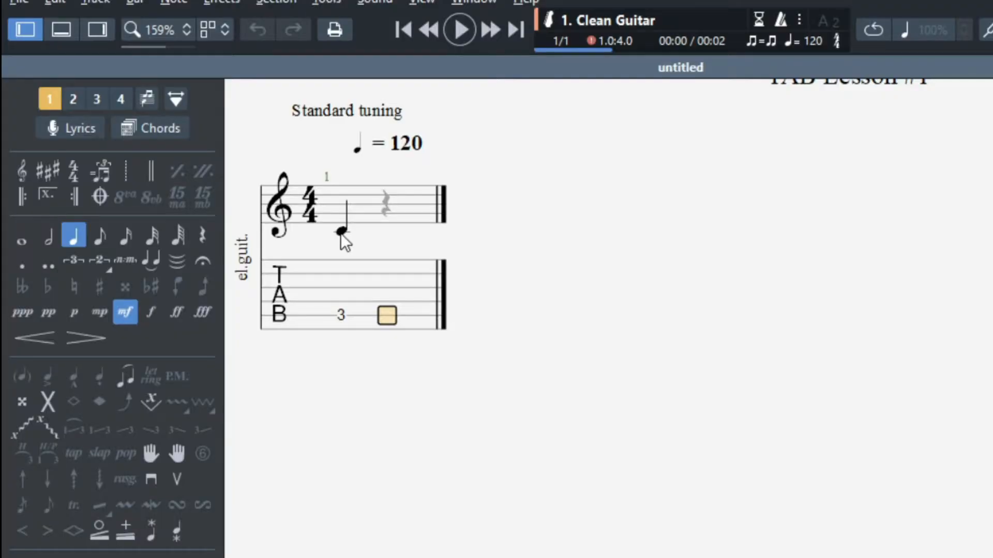
click(340, 314)
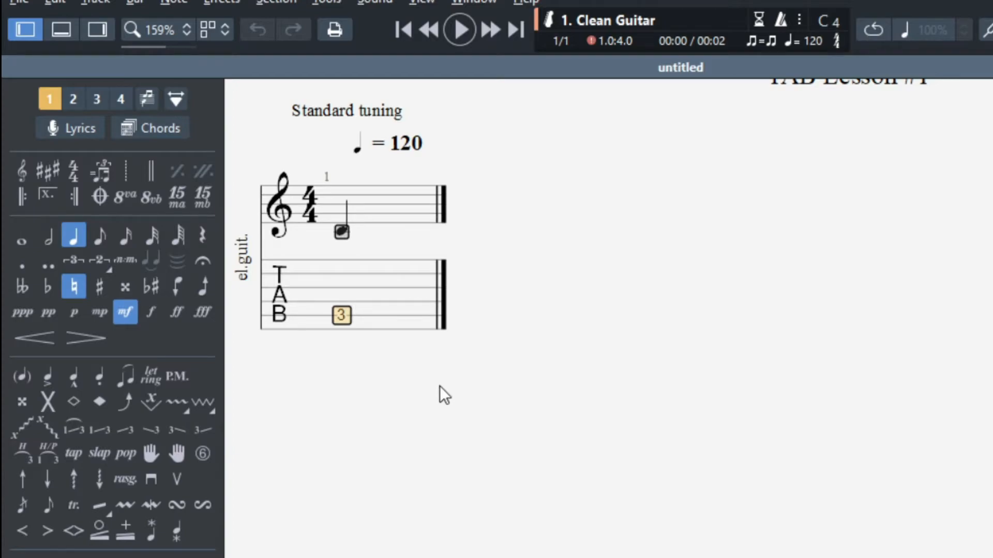
key(minus)
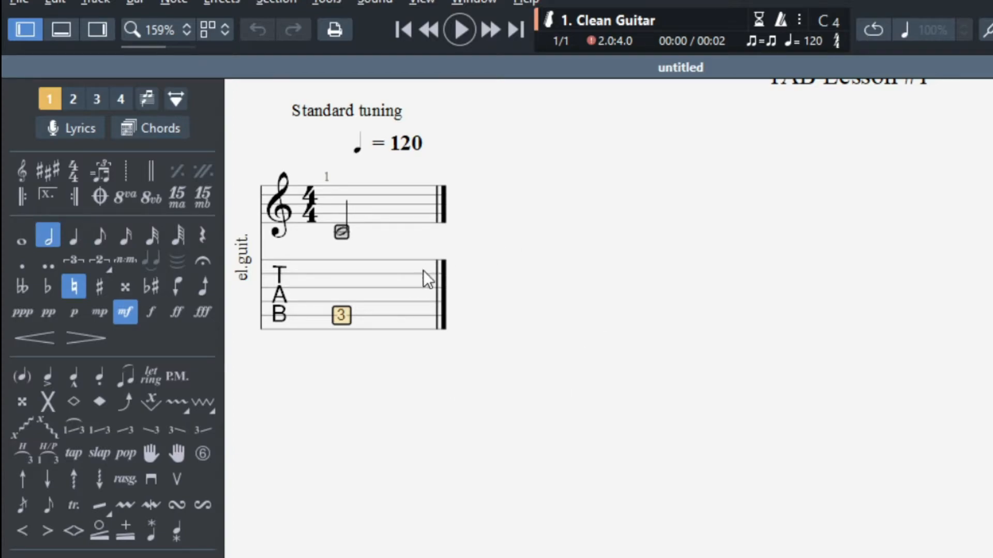
click(405, 313)
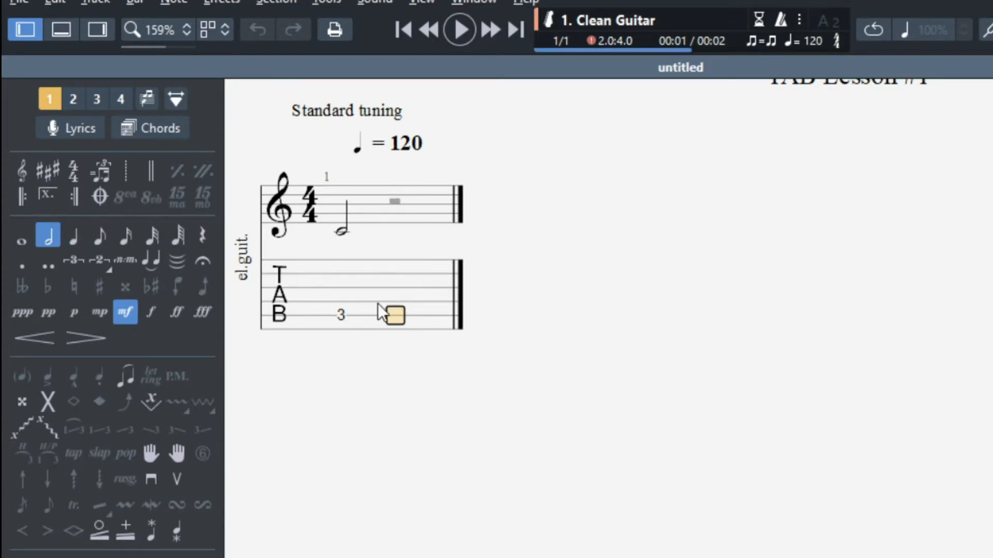
click(343, 317)
key(minus)
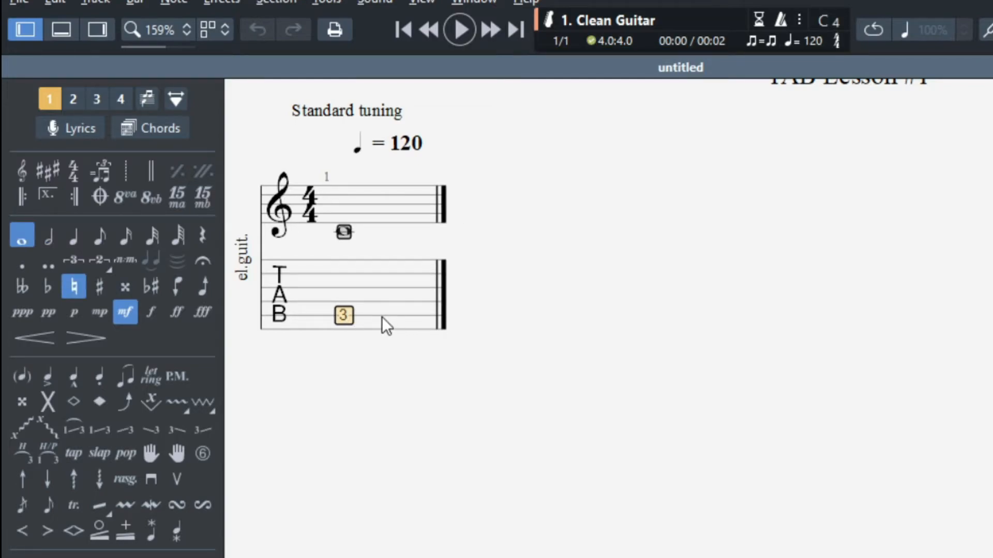
key(Right)
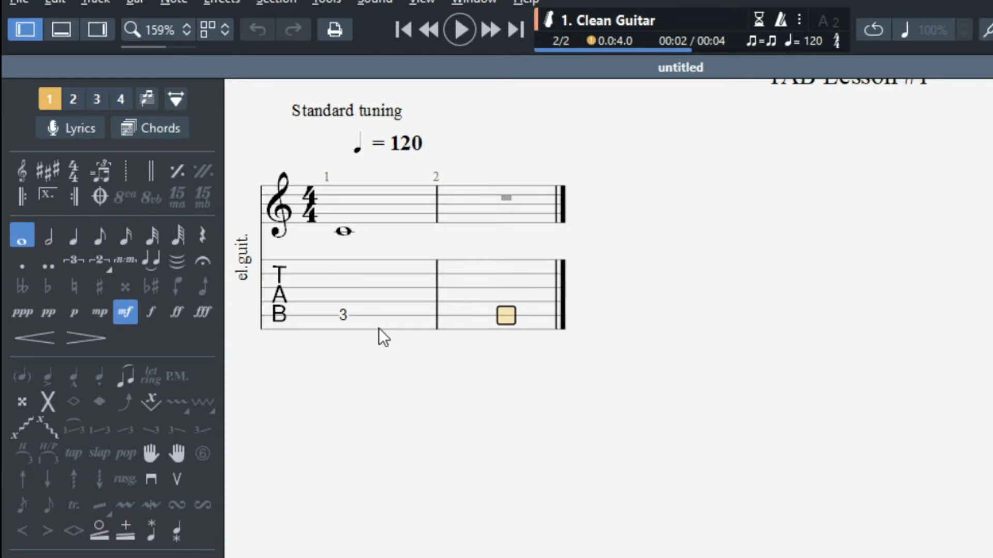
Step: Shorten the fret 3 note in bar 1 back to a quarter note
key(Left)
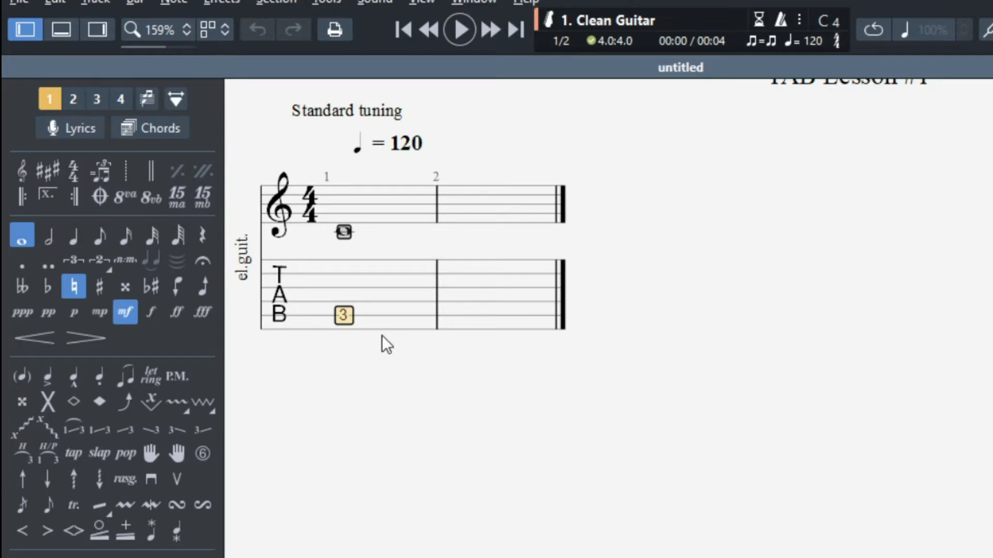
key(minus)
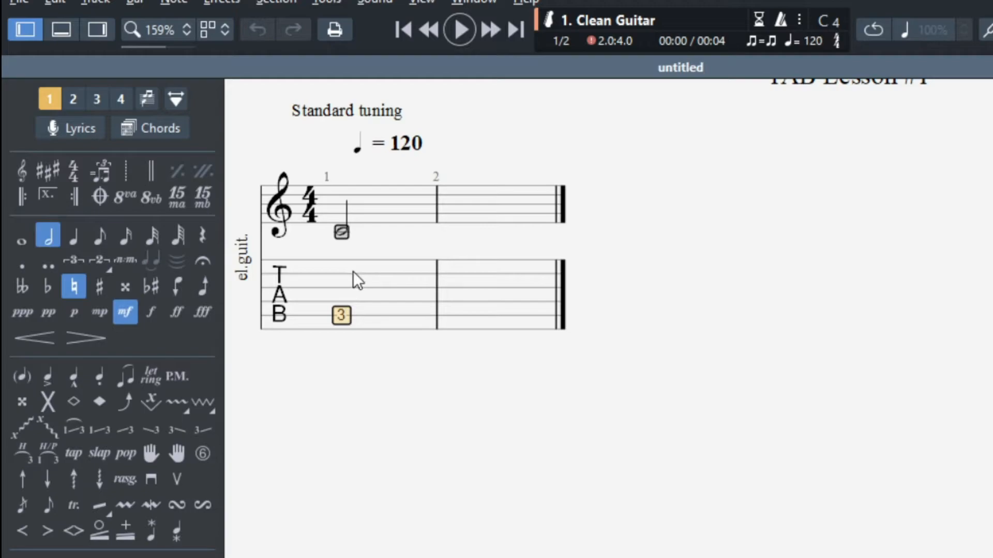
key(minus)
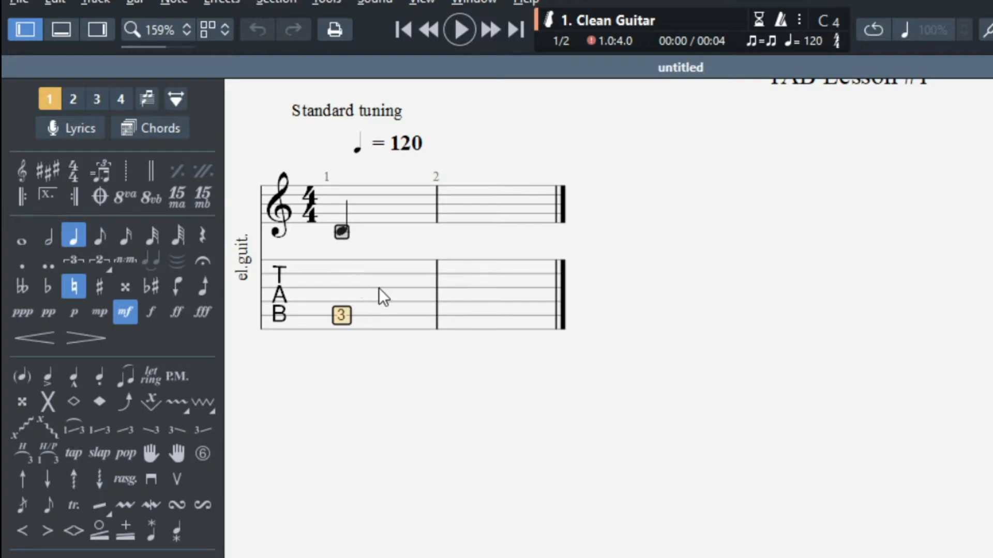
key(minus)
key(minus)
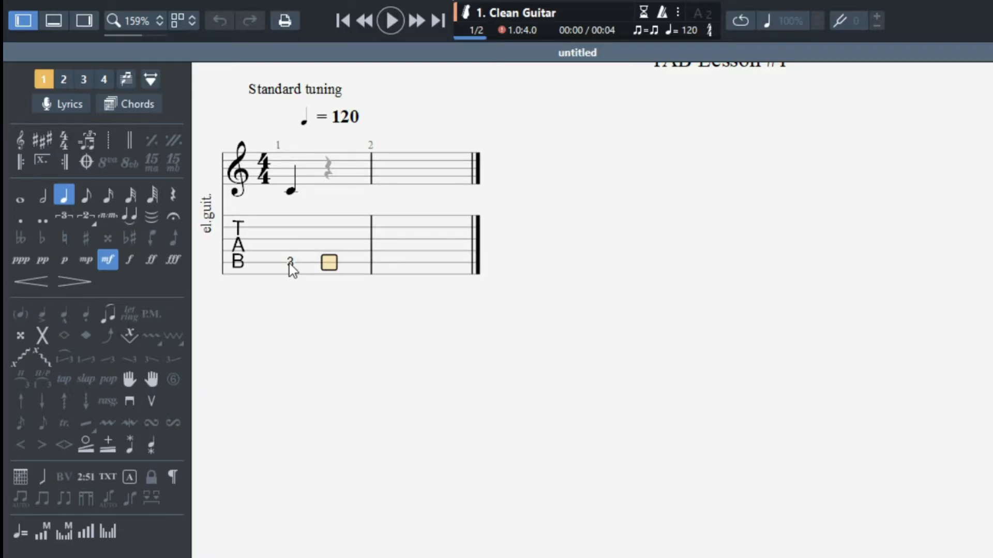
Step: Fill the rest of bar 1 with quarter notes at frets 0, 2 and 3 on the fourth string, and play the bar back
key(Up)
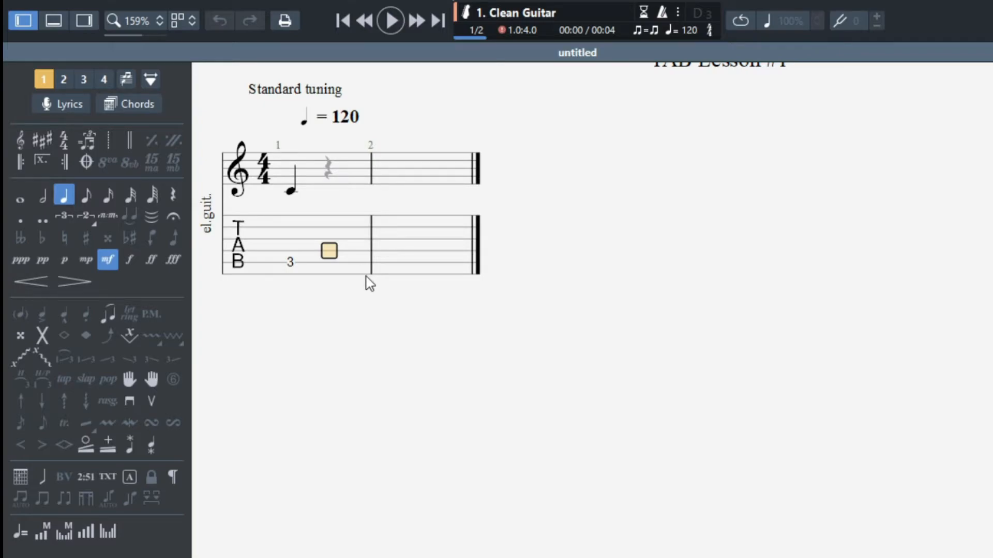
text(0)
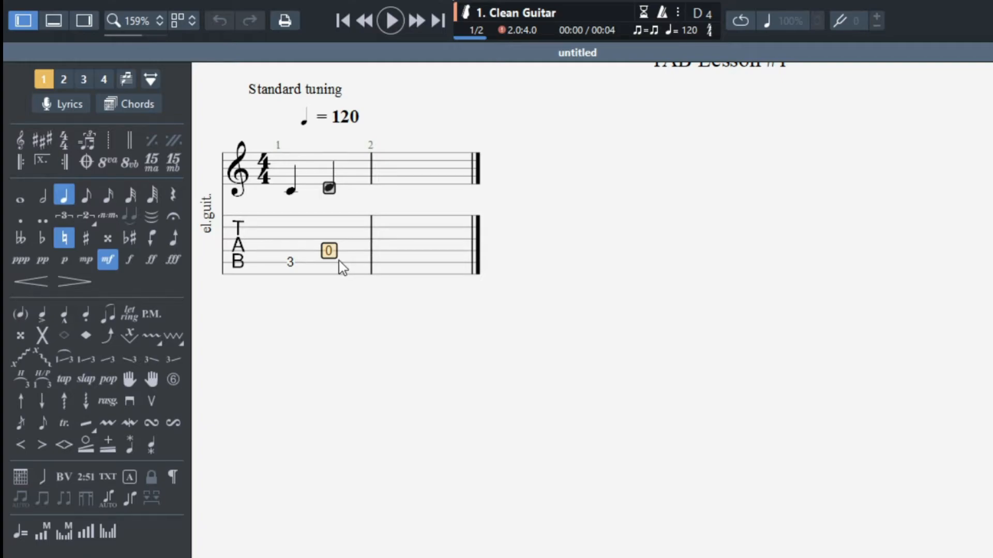
key(Right)
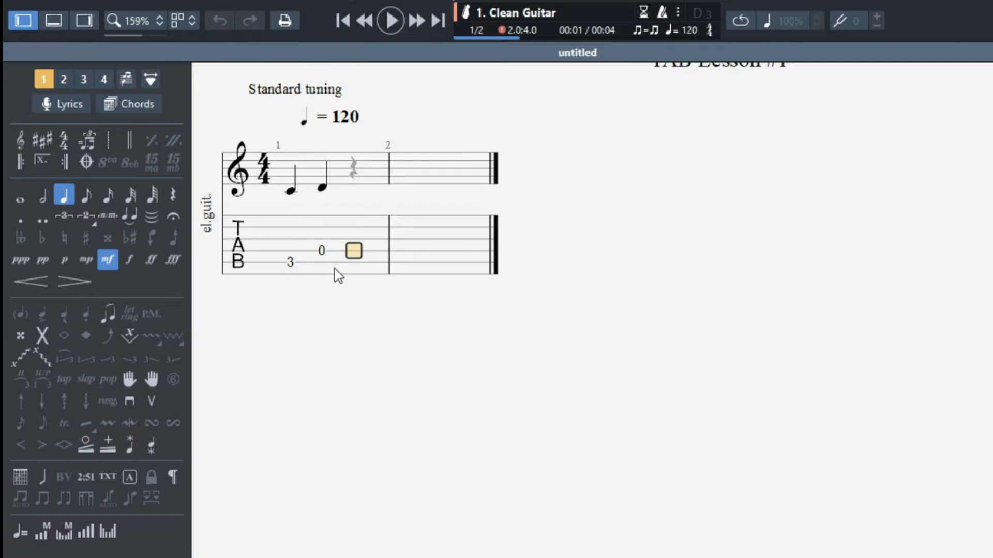
text(2)
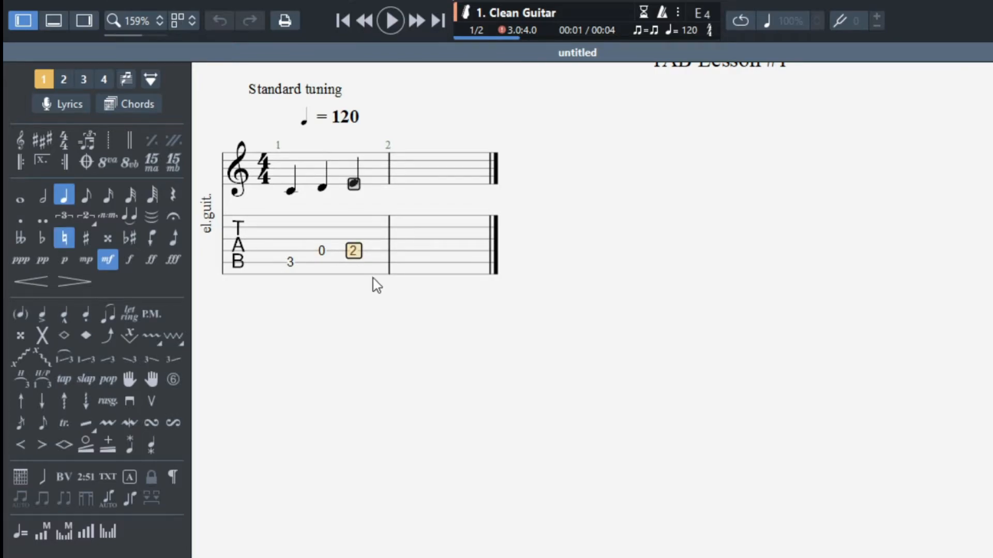
key(Right)
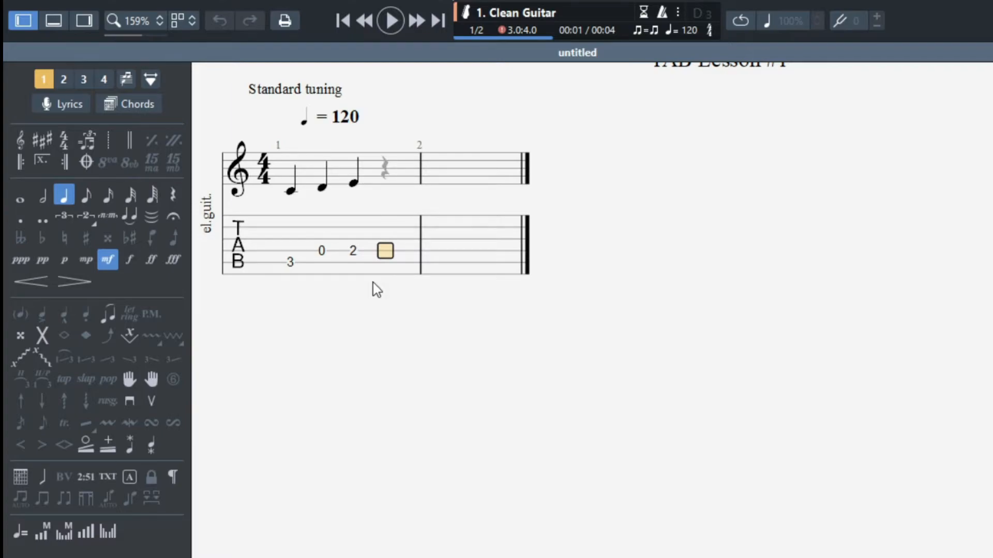
text(3)
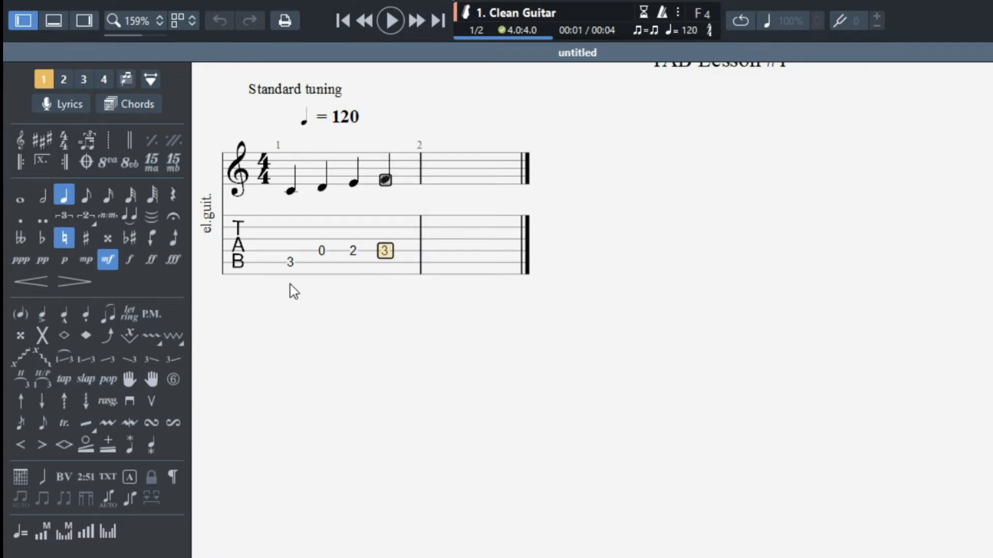
click(288, 269)
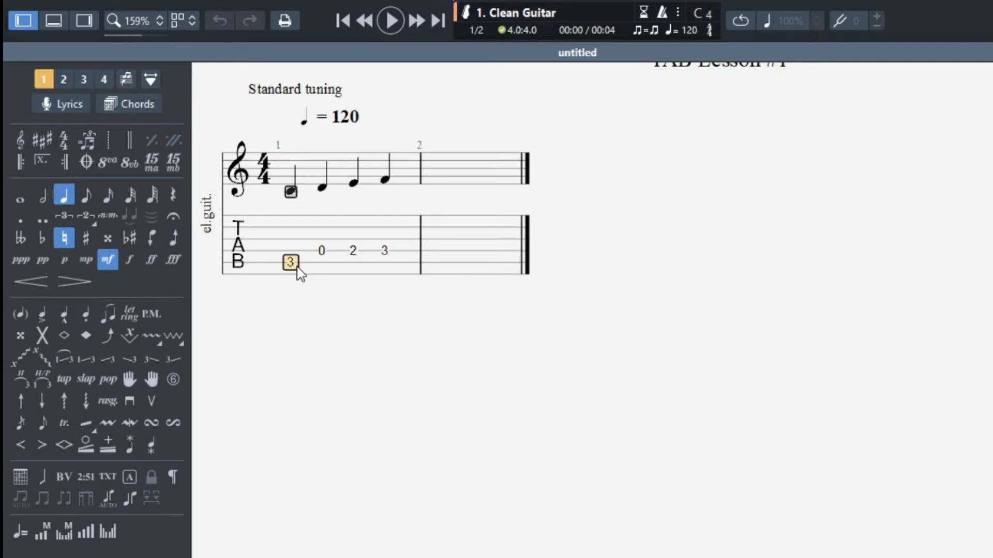
key(space)
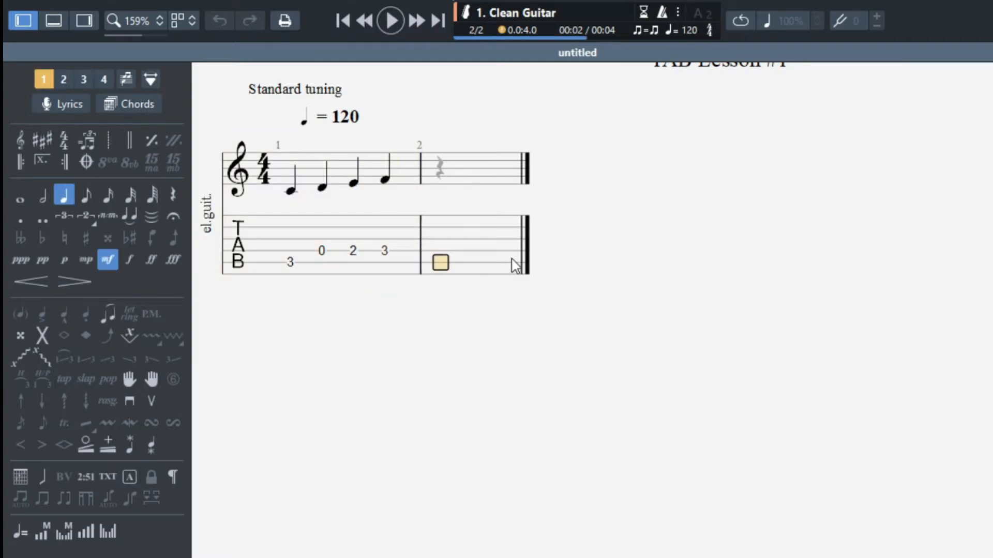
Step: Fill bar 2 with quarter notes at frets 0 and 2 on the third string and frets 0 and 1 on the second string
key(Up)
key(Up)
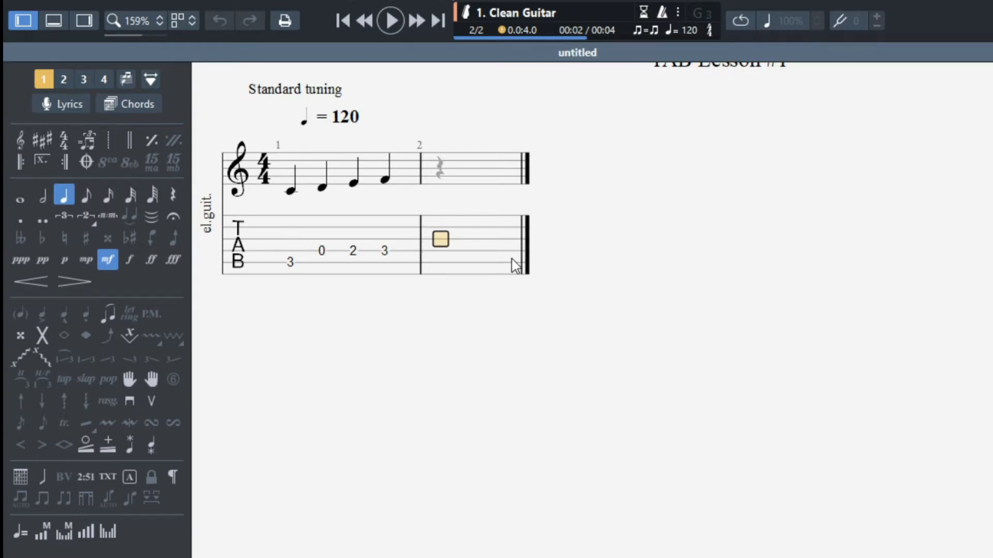
text(0)
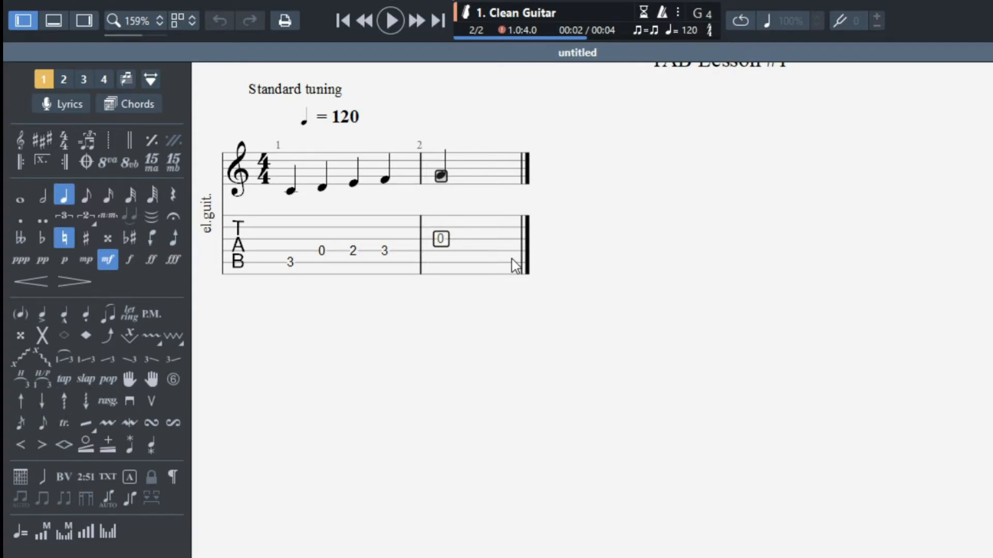
key(Right)
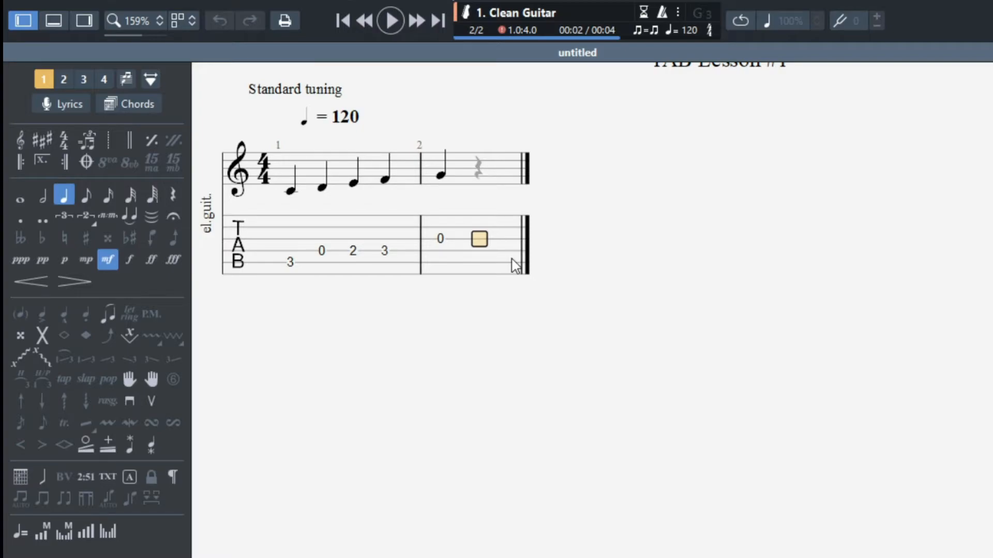
text(2)
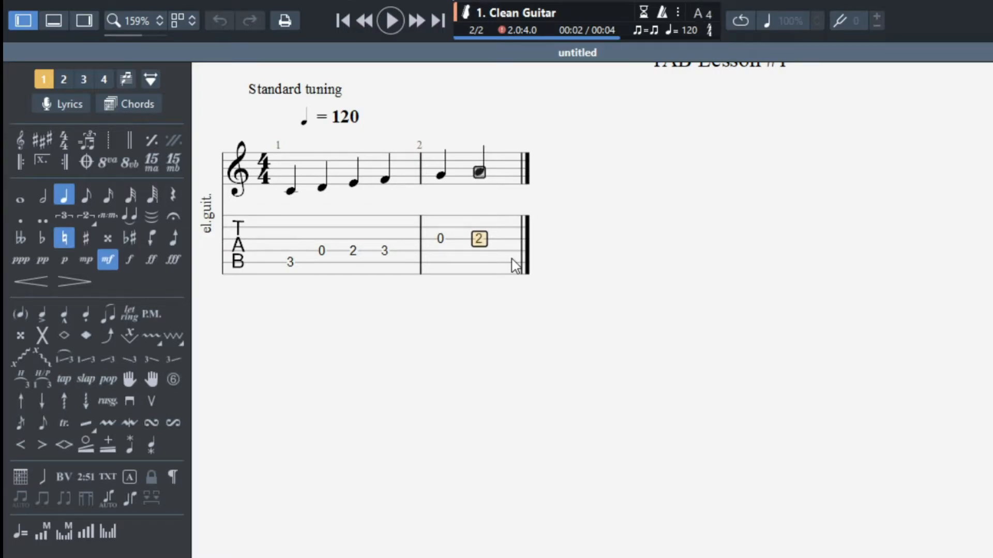
key(Right)
key(Up)
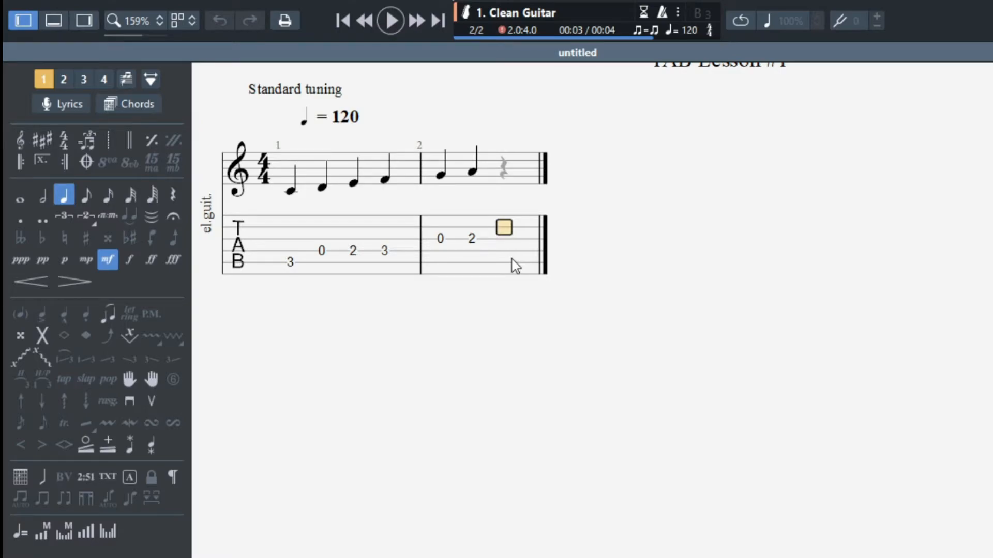
text(0)
key(Right)
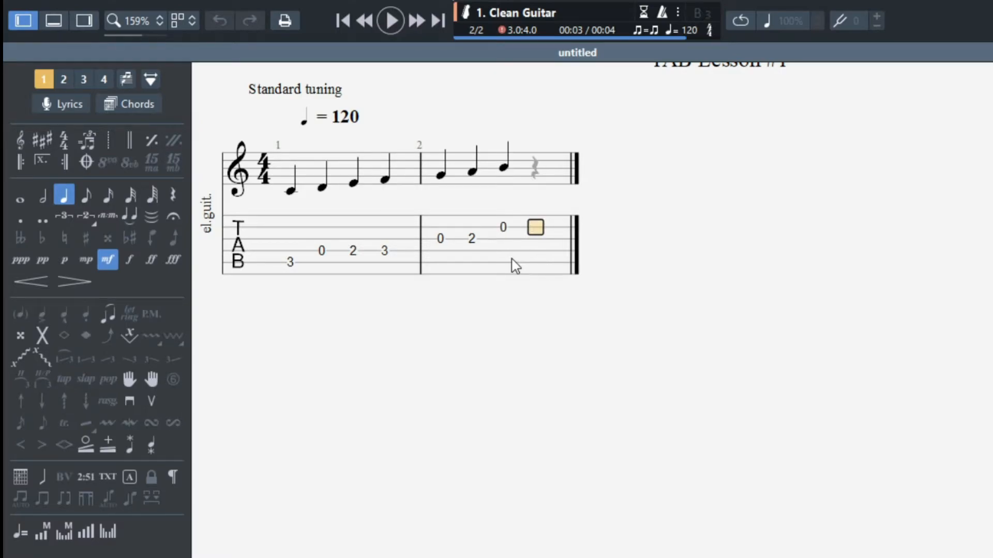
text(1)
Step: Play back the two bars of the ascending scale from the beginning
key(space)
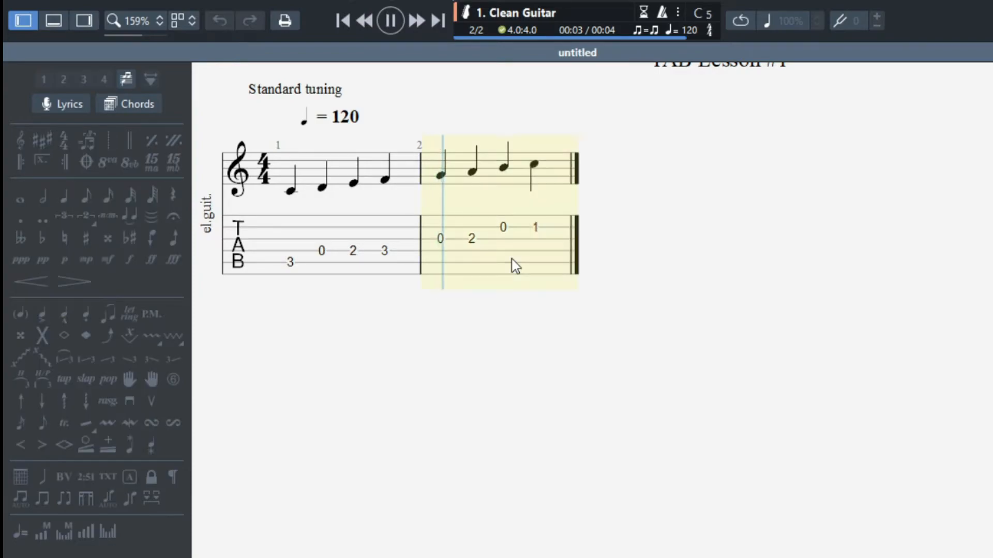
key(space)
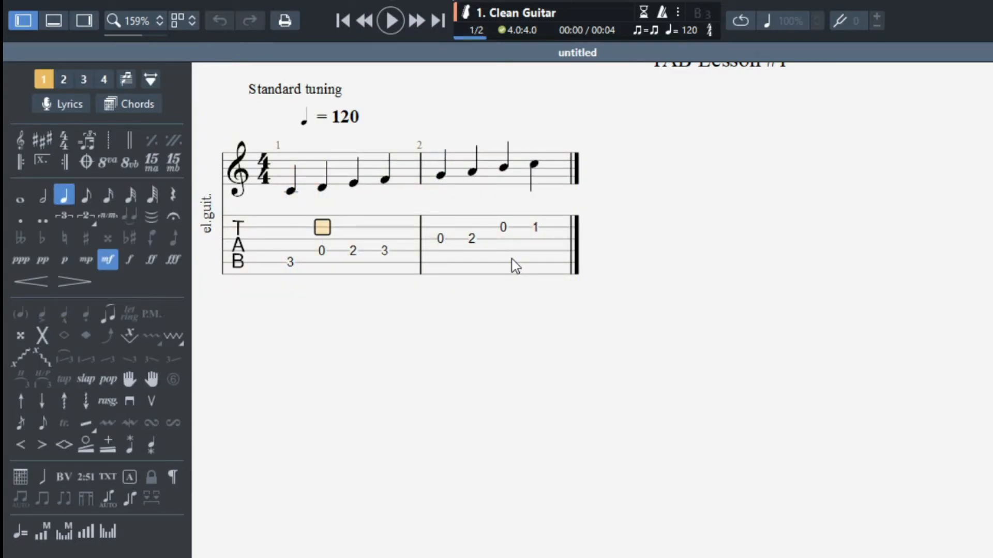
key(space)
key(space)
key(space)
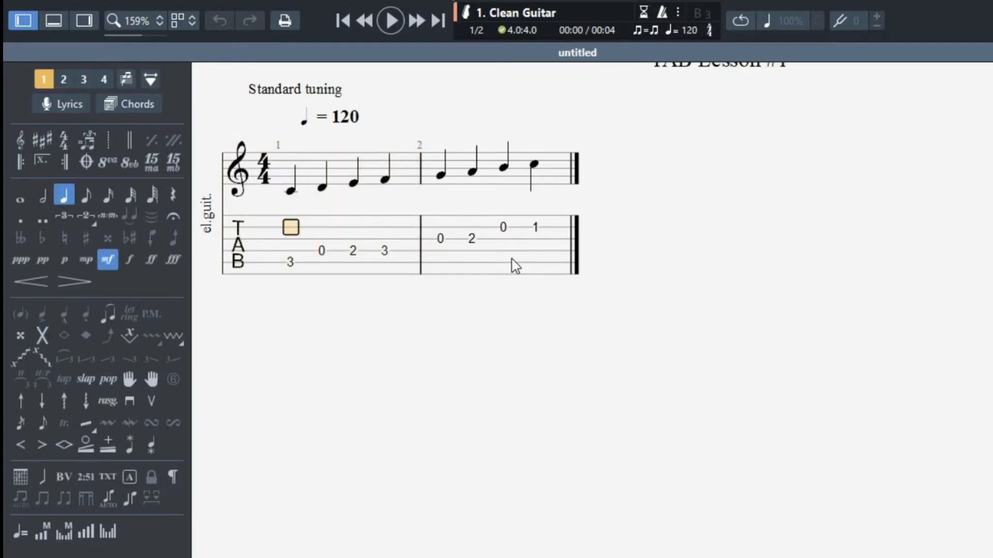
key(space)
key(space)
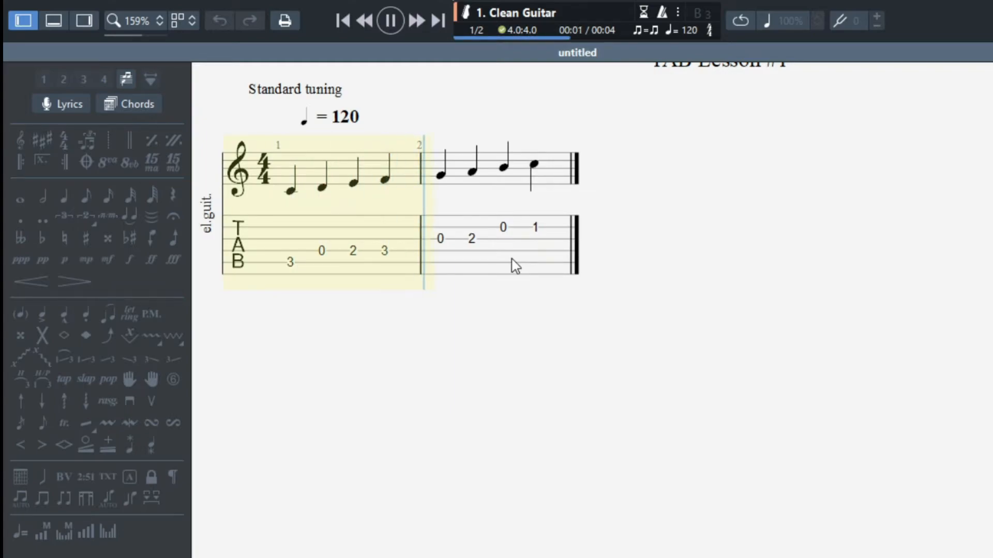
Step: Fill bar 3 with quarter notes at frets 1 and 0 on the second string and frets 2 and 0 on the third string
key(Right)
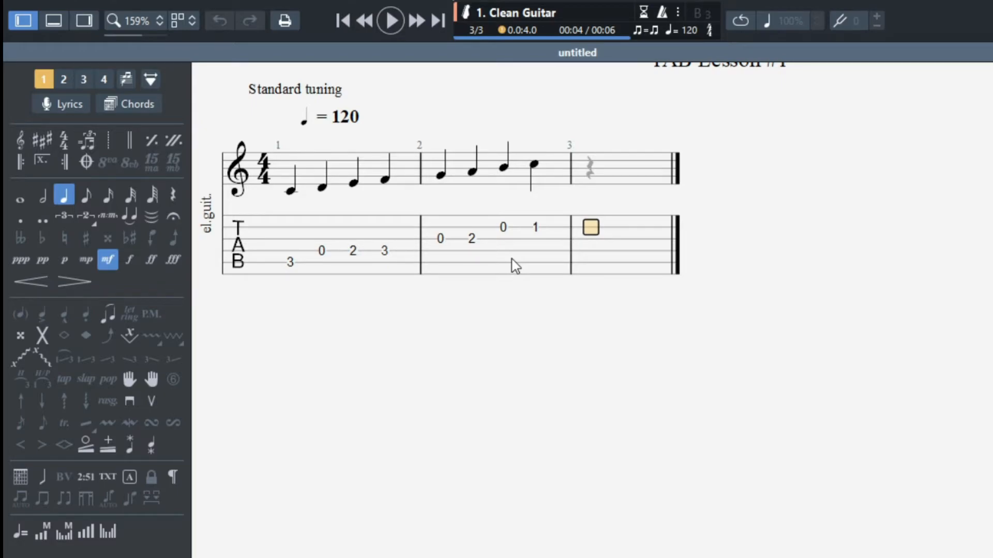
text(1)
key(Right)
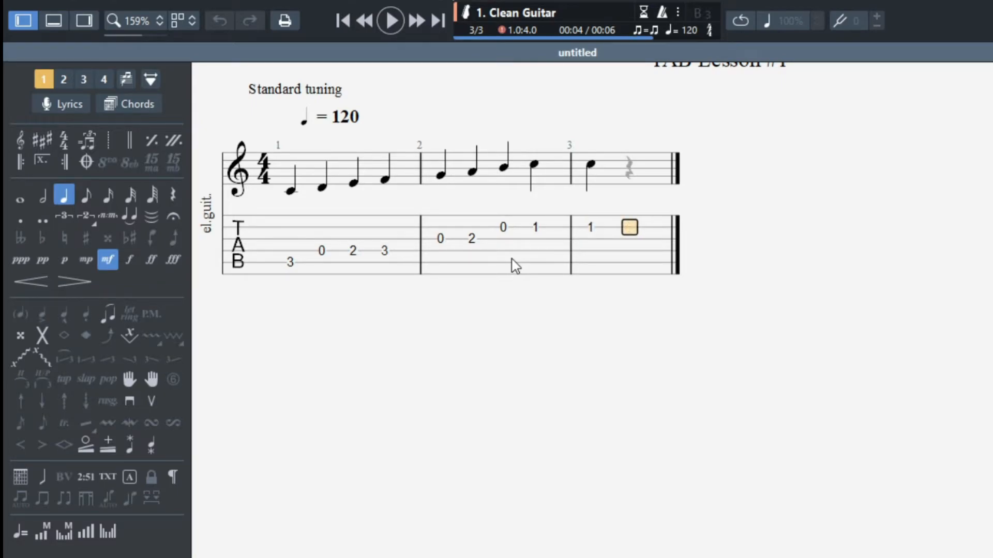
text(0)
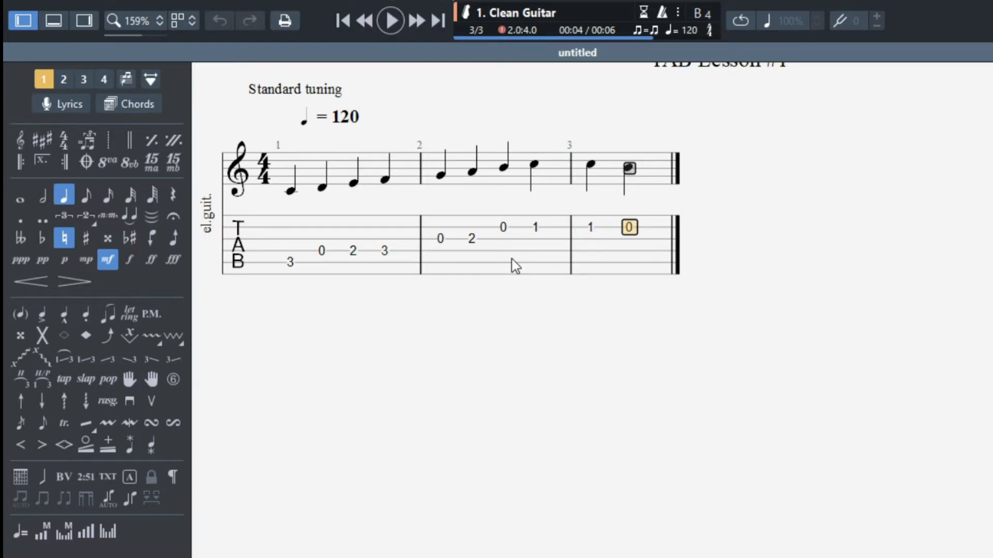
key(Right)
key(Down)
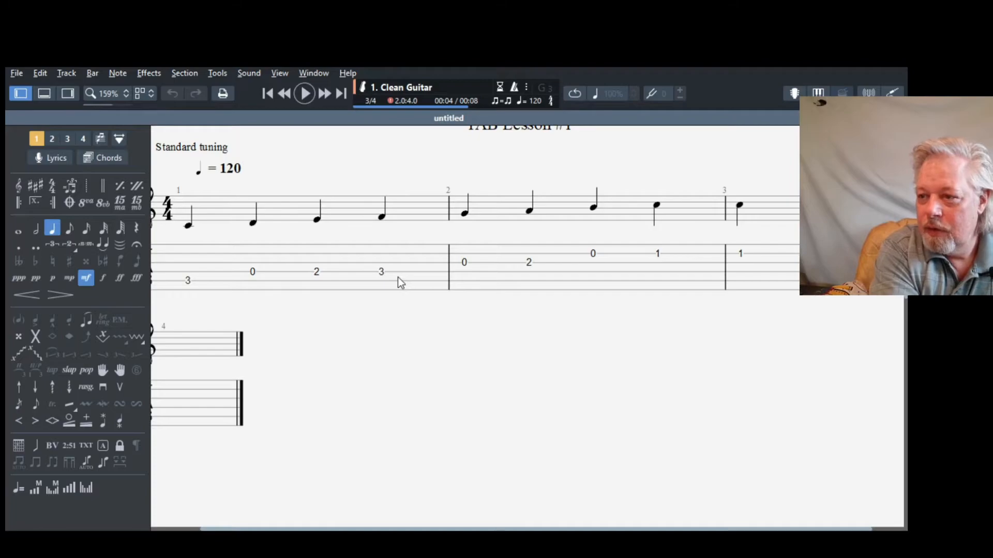
key(Right)
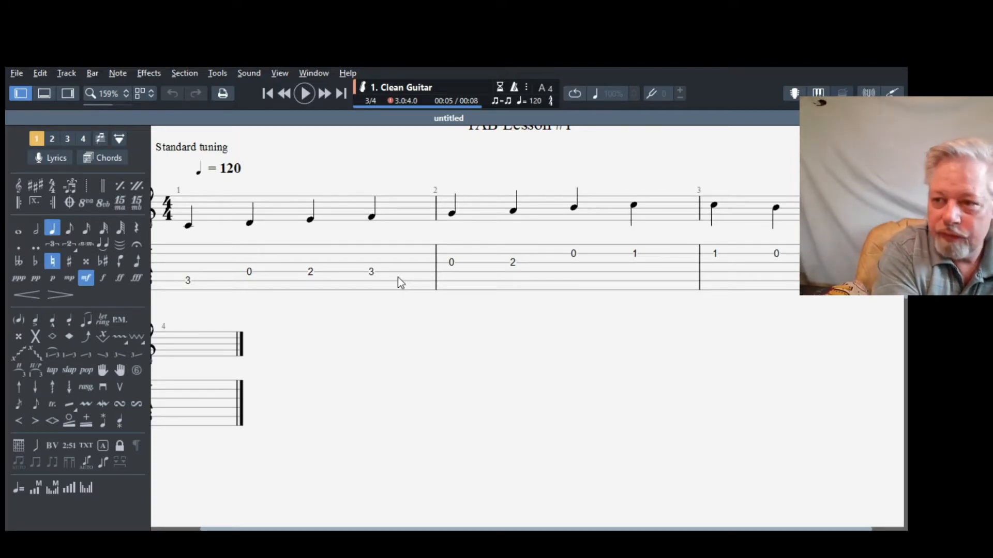
key(Right)
key(2)
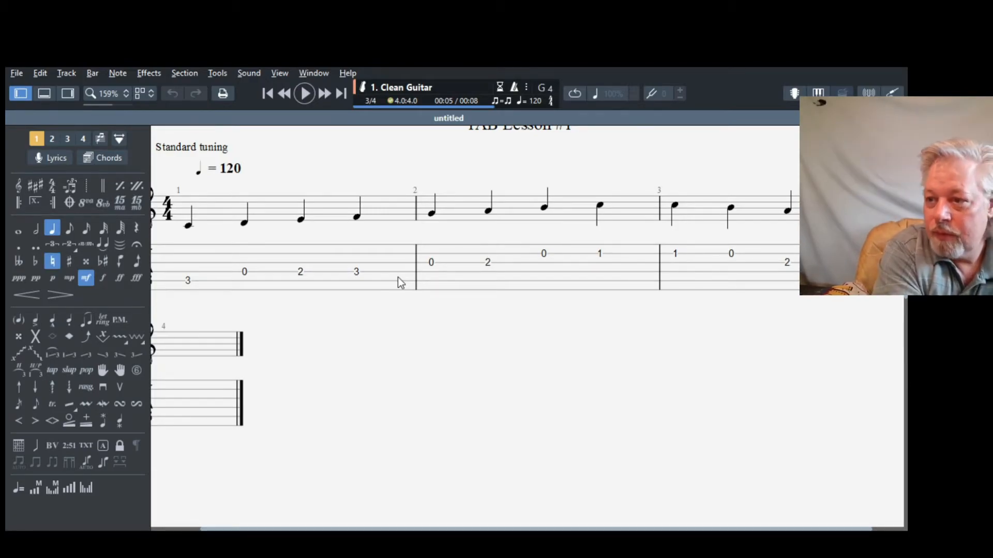
Step: Add an empty fifth bar after bar 4 and return to the start of bar 4
key(ctrl+Right)
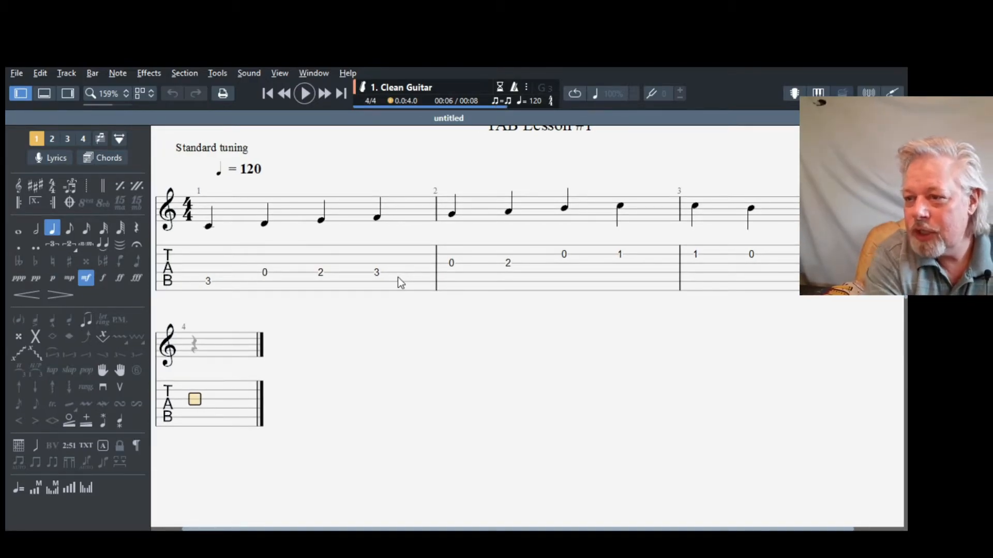
key(ctrl+Right)
key(ctrl+Left)
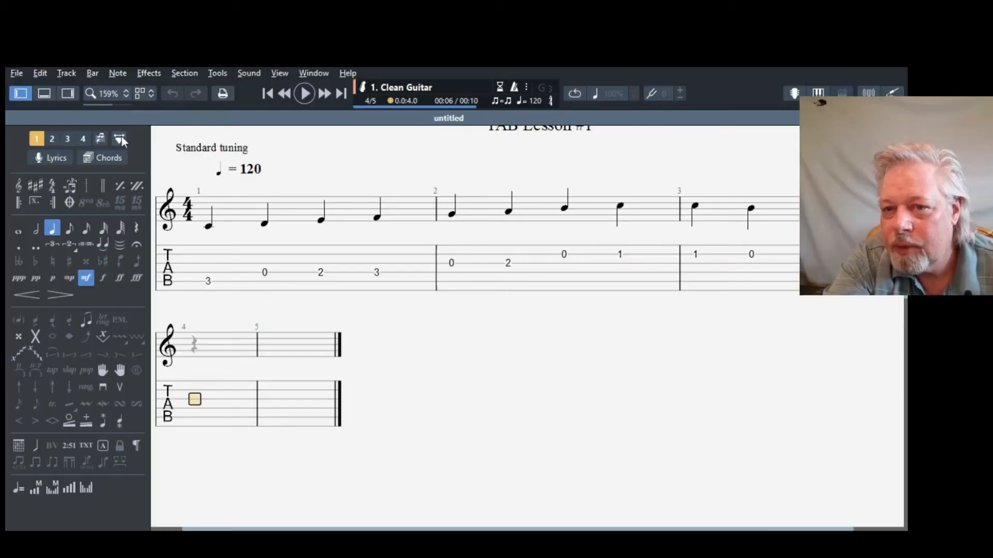
Step: Turn on design mode to show the bar layout handles and set the score zoom to 130%
click(120, 140)
click(120, 139)
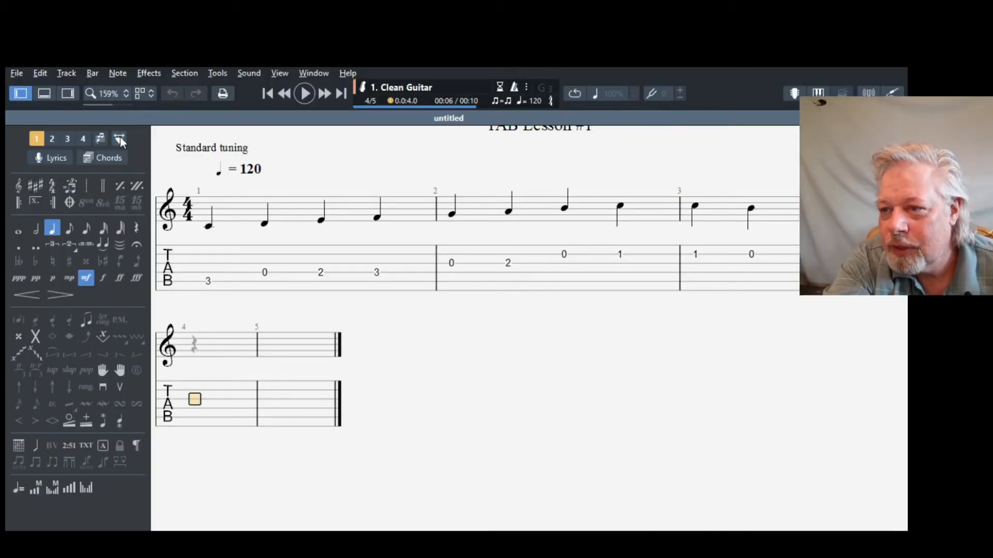
click(120, 137)
click(119, 140)
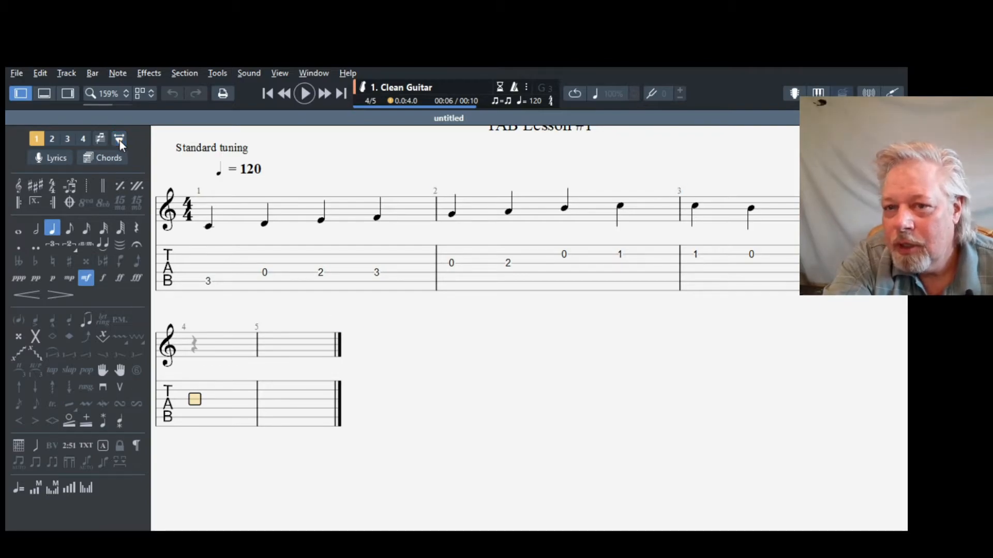
click(118, 140)
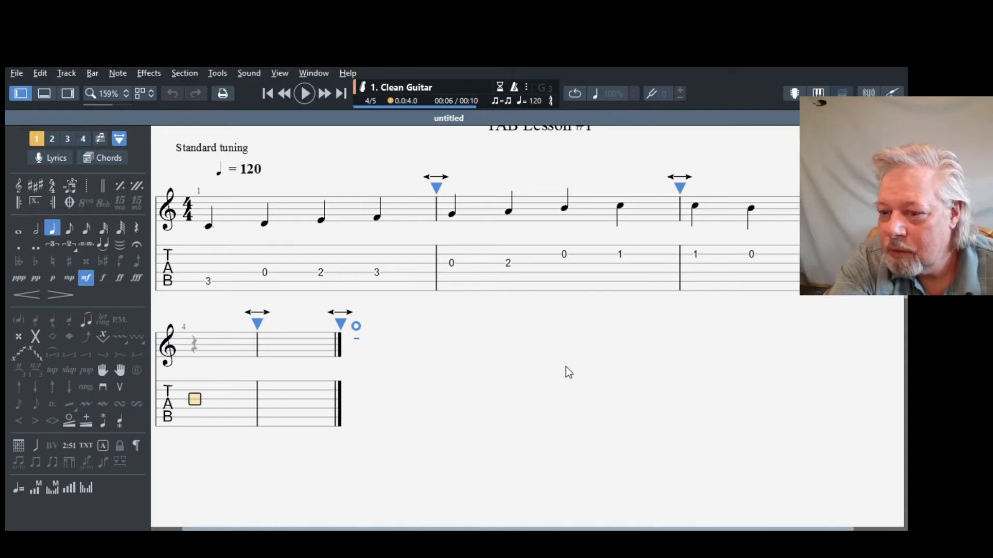
drag(113, 104, 111, 105)
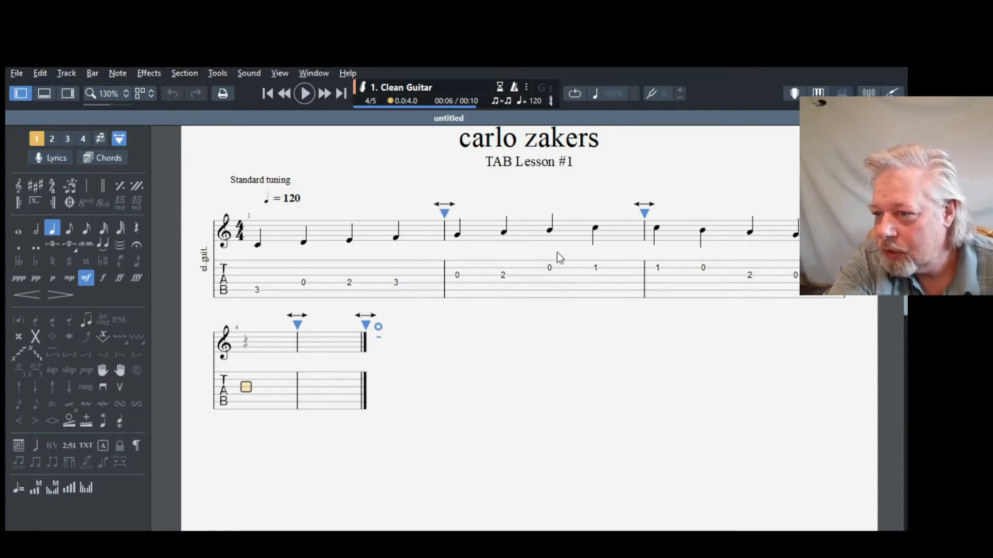
Step: Try a two-bar first system with a full-width second system and a narrower bar 1, and undo these layout changes
click(857, 205)
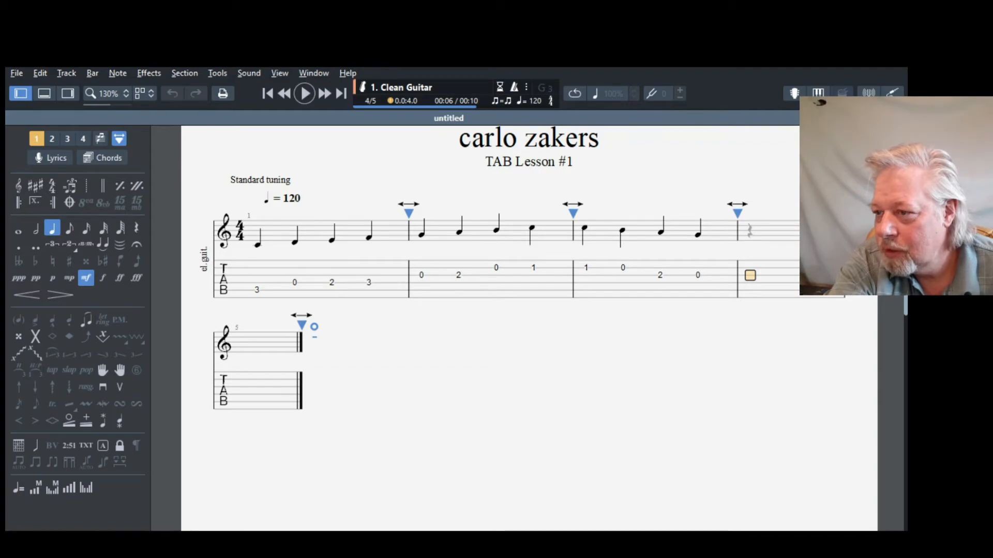
drag(844, 213, 857, 213)
click(644, 213)
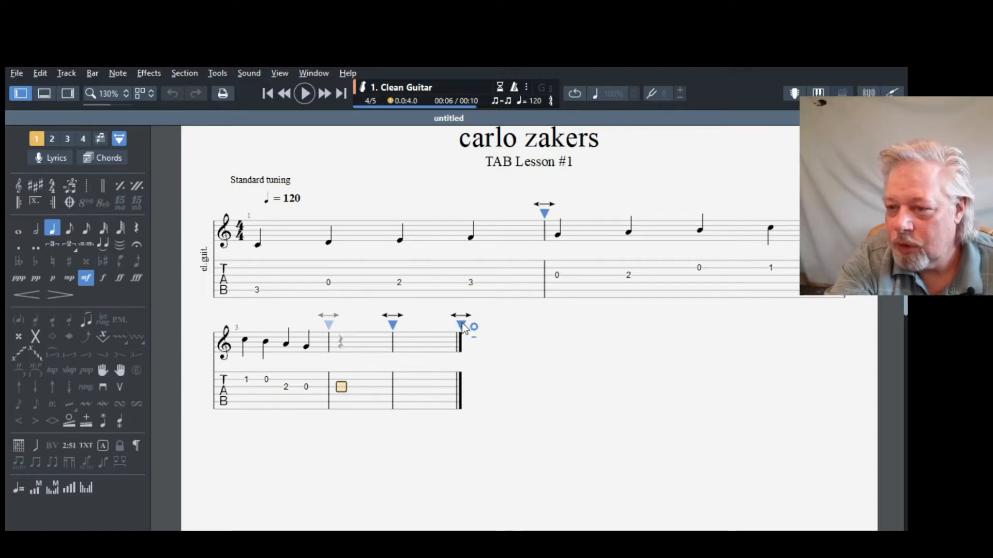
drag(459, 325, 847, 314)
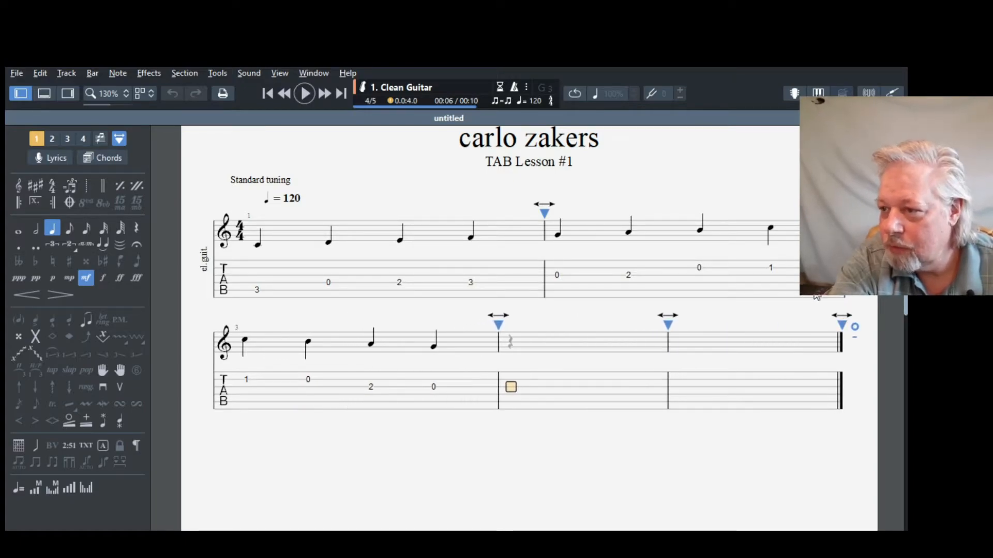
drag(553, 212, 483, 215)
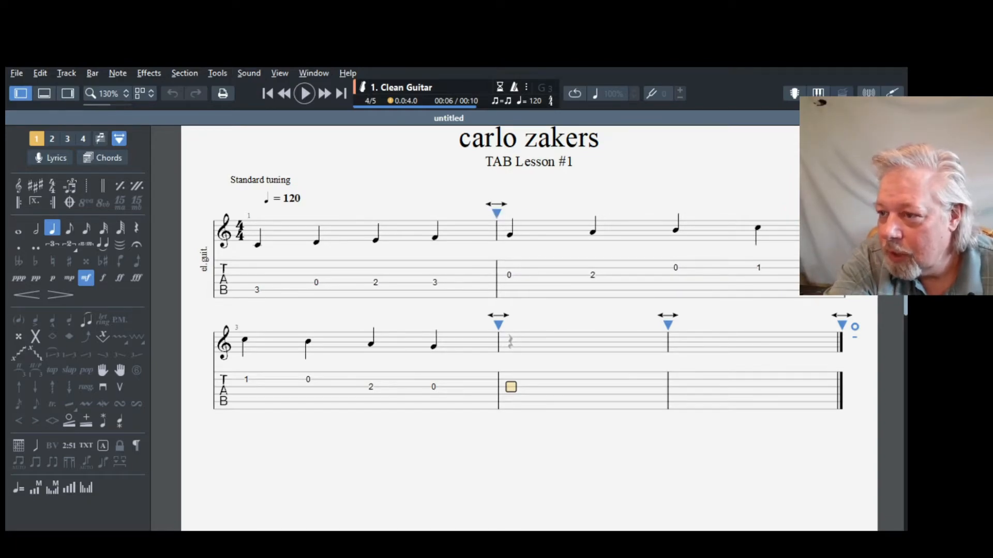
key(ctrl+z)
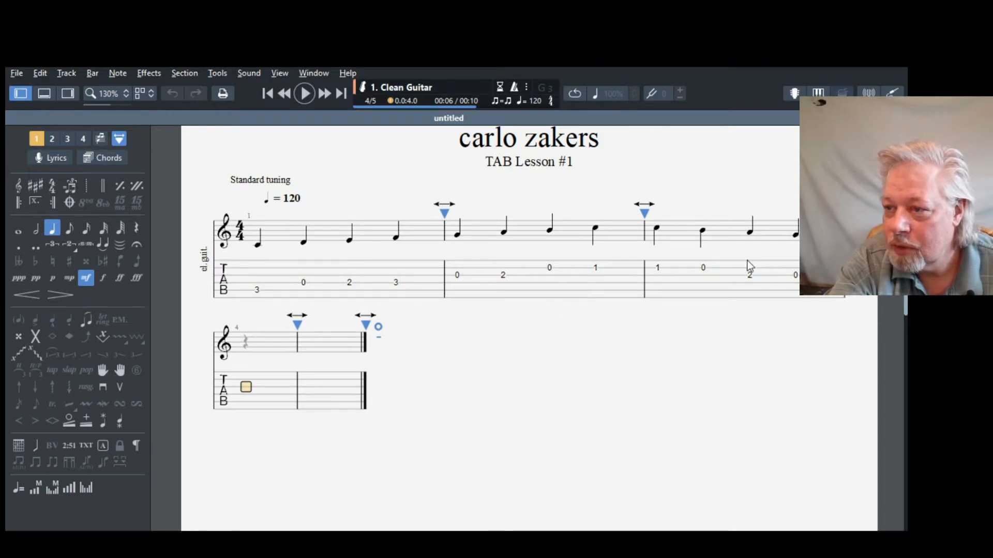
Step: Bring bar 4 up onto the first system and play back the scale
click(856, 226)
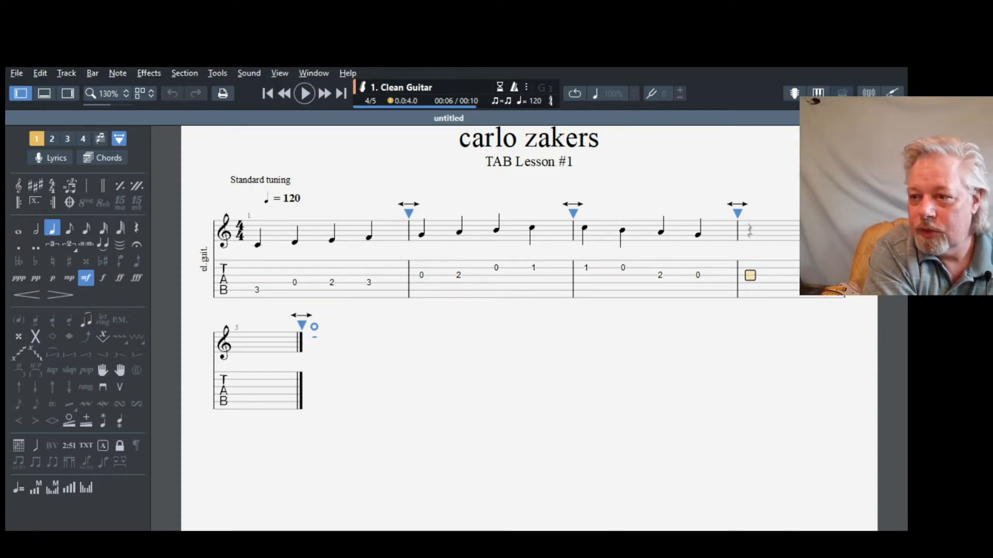
key(space)
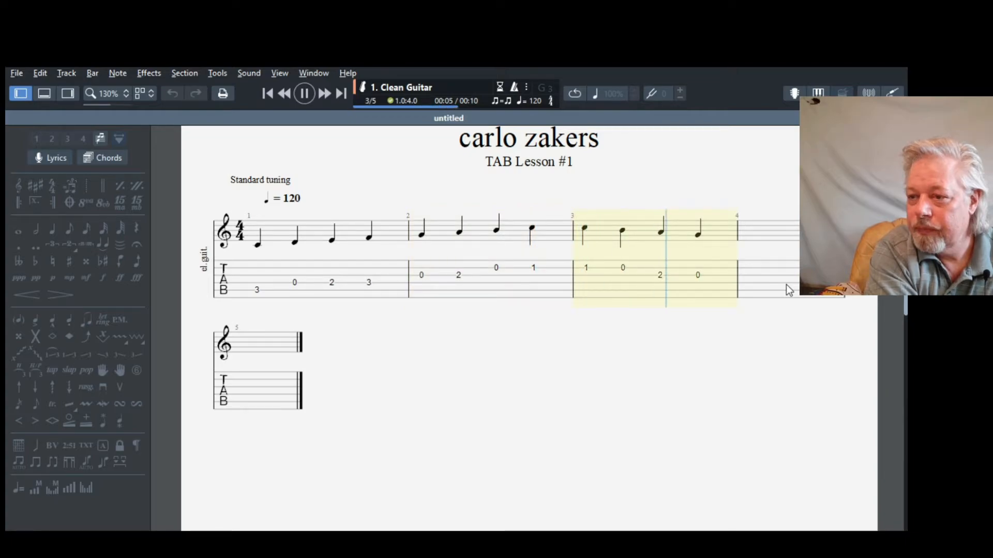
key(space)
Step: Fill bar 4 with quarter notes at frets 3, 2 and 0 on the fourth string and fret 3 on the fifth string
key(Right)
key(Down)
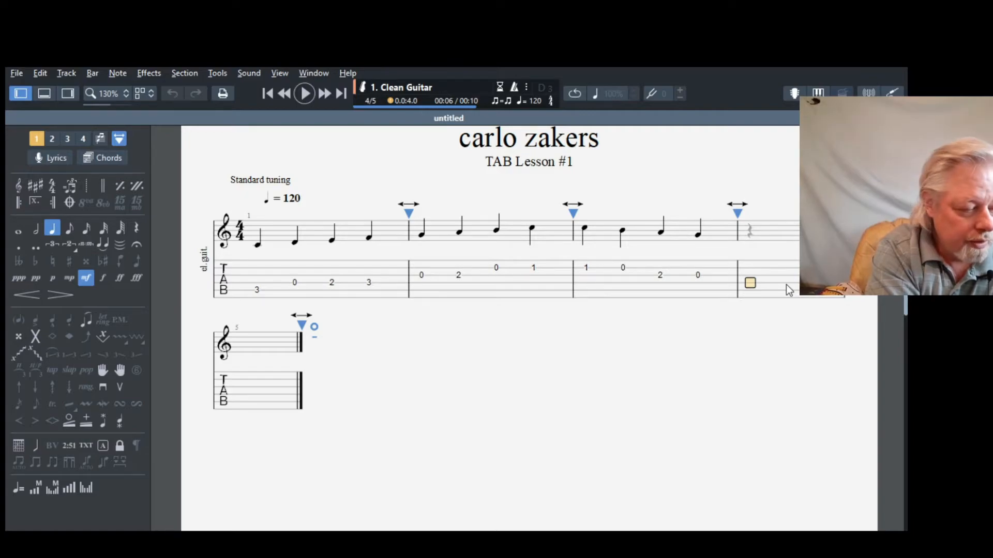
text(3)
key(Right)
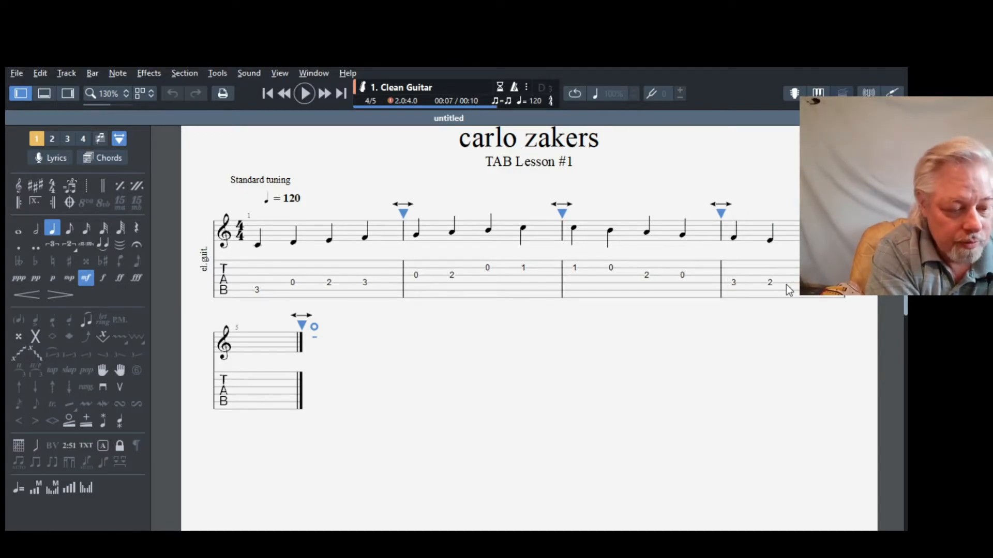
key(Right)
text(0)
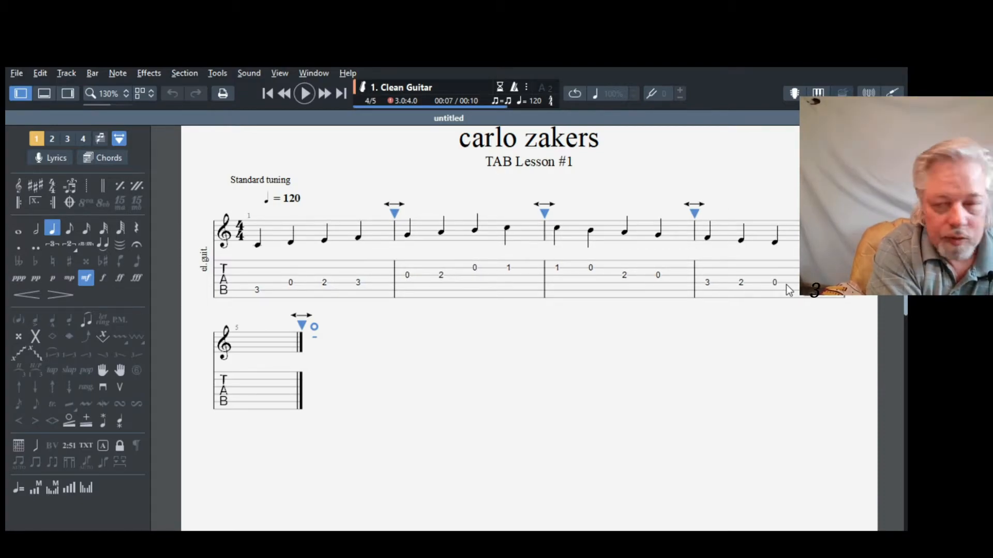
key(Right)
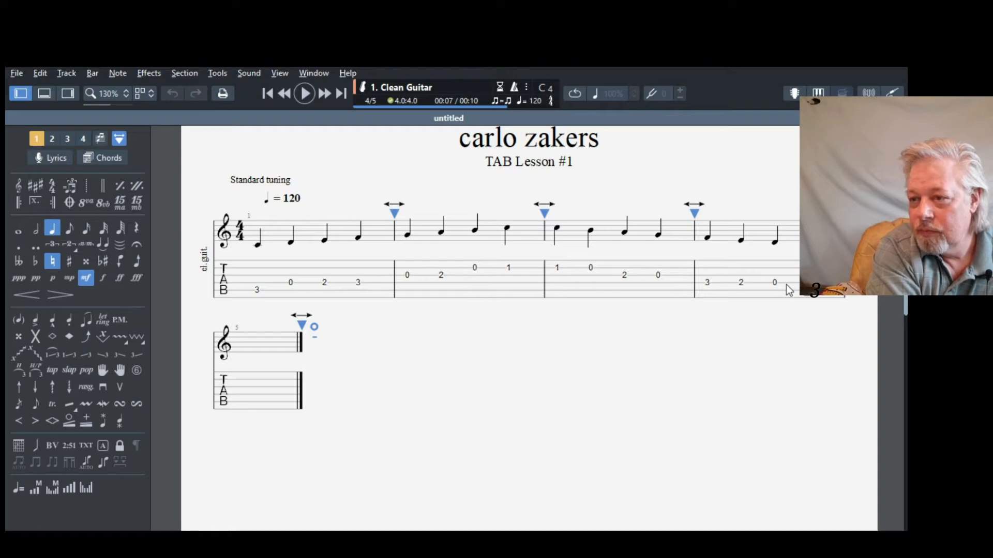
Step: Insert another empty bar on the second system and return to the last note of bar 4
key(Right)
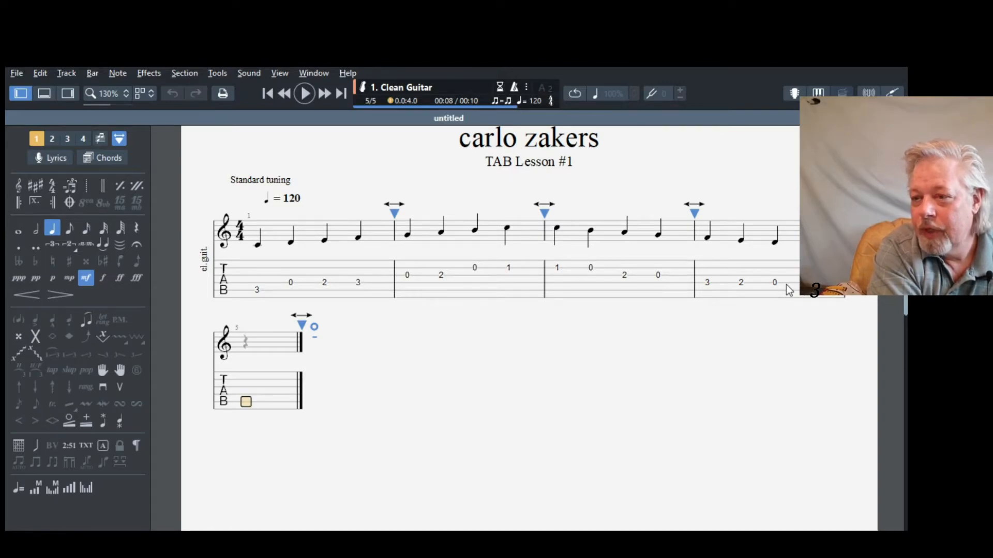
key(Insert)
key(Left)
key(Left)
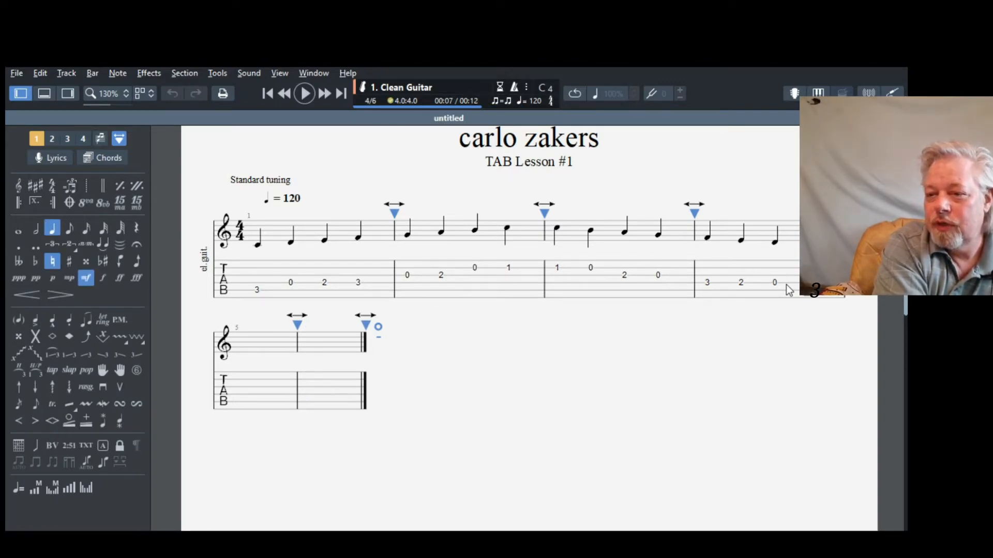
Step: Play back the C major scale and return to the first note of bar 1
key(space)
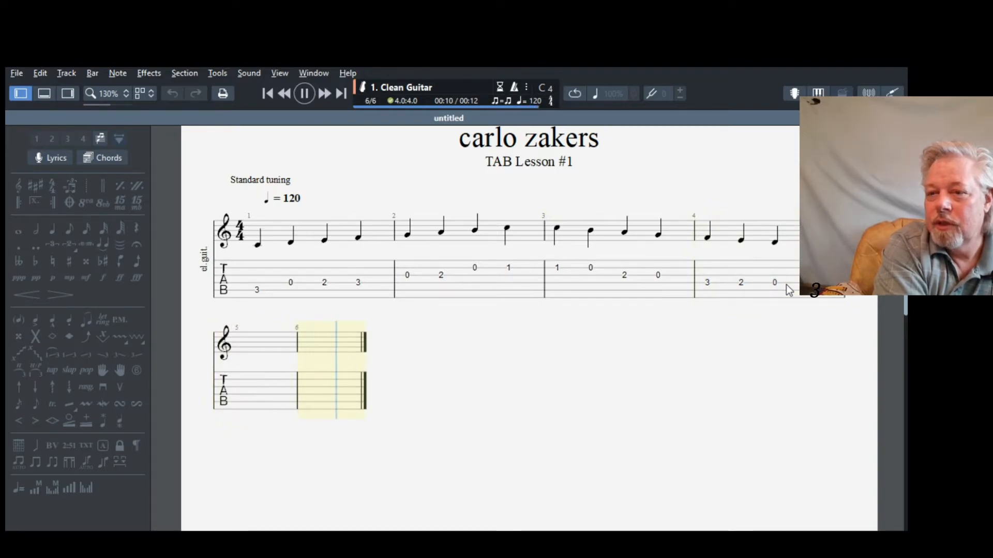
key(space)
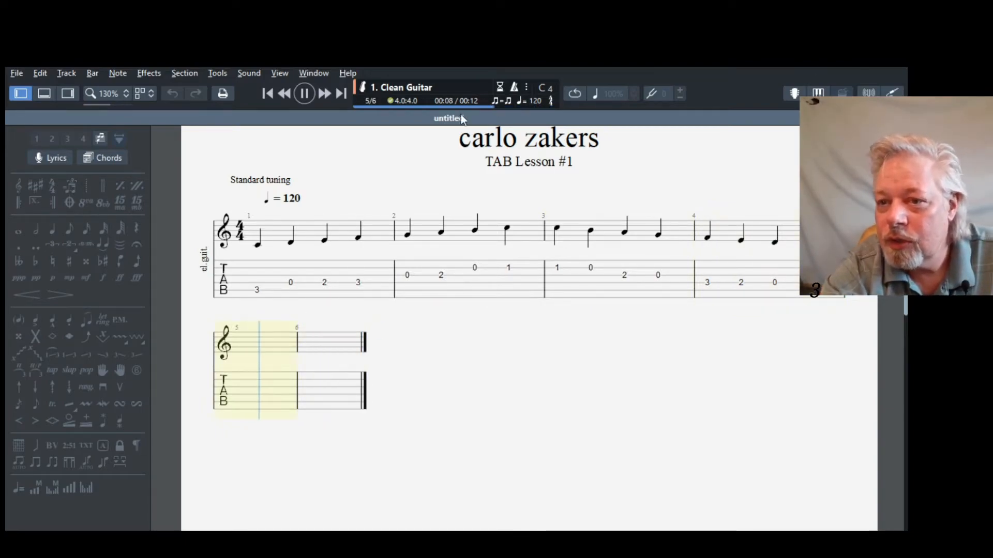
click(267, 94)
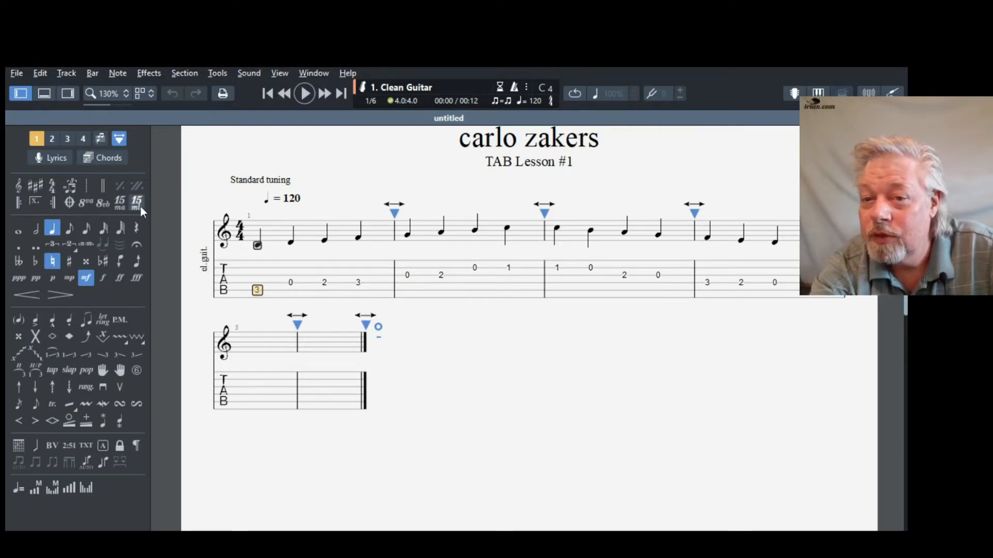
click(103, 158)
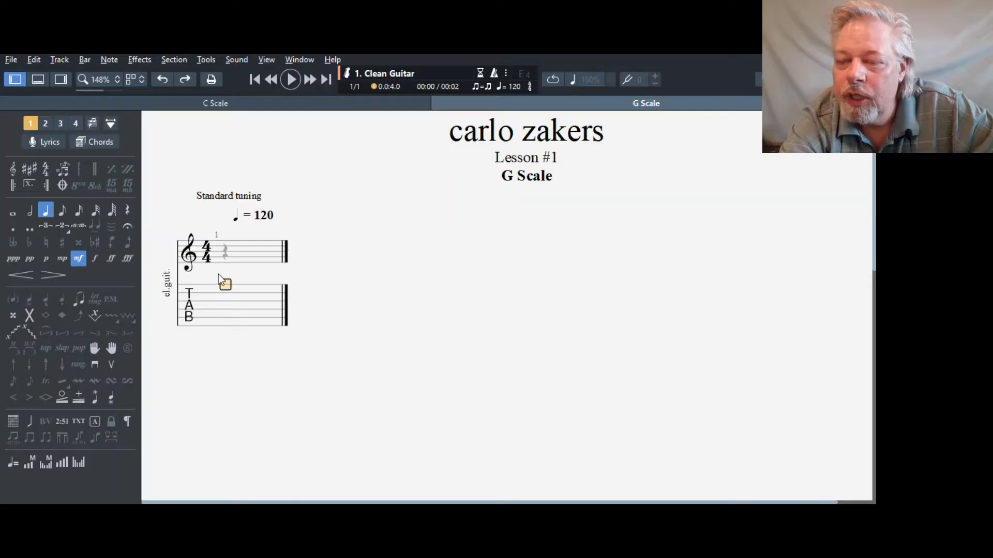
Step: Extend the G Scale score with empty bars through bar 5 and return to the third string in bar 1
click(219, 280)
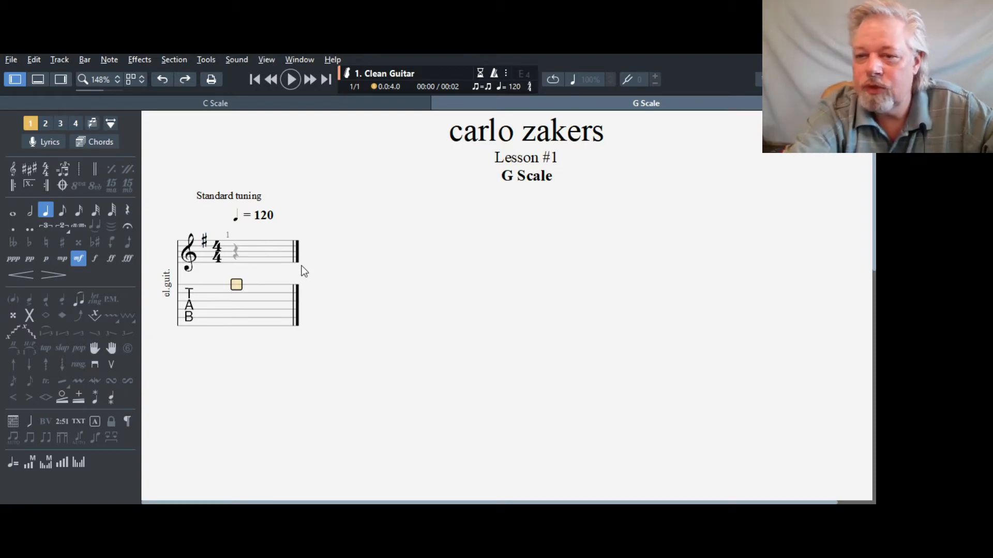
key(Right)
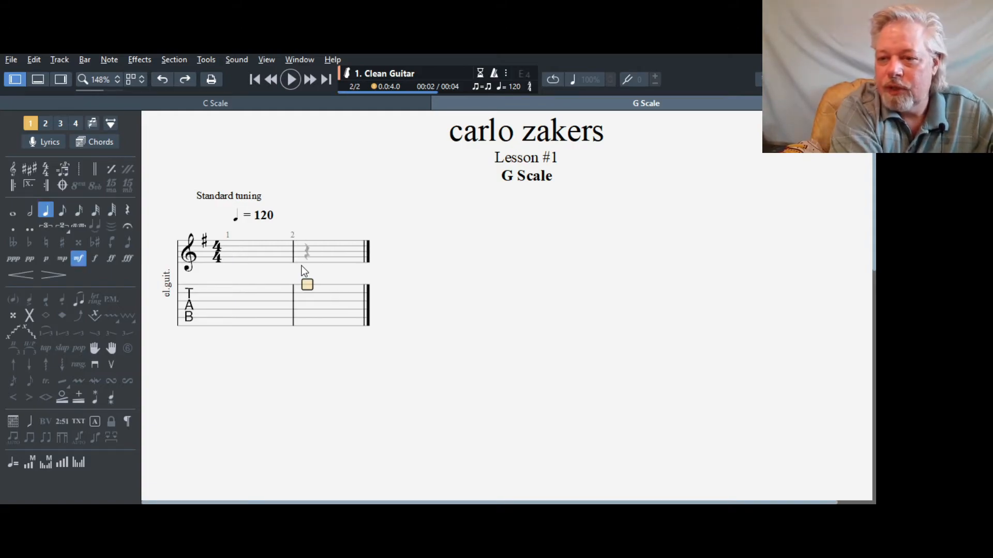
key(Right)
key(Right)
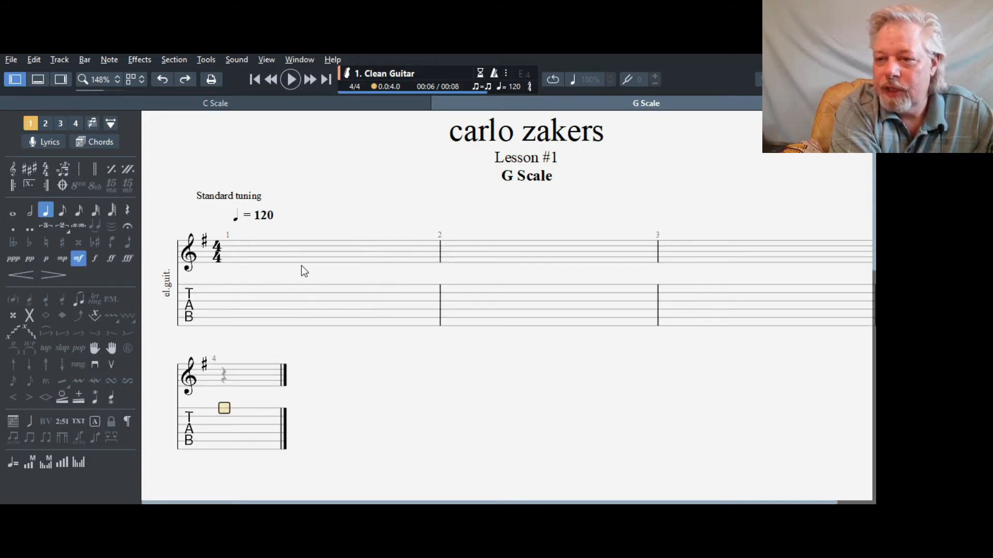
key(Left)
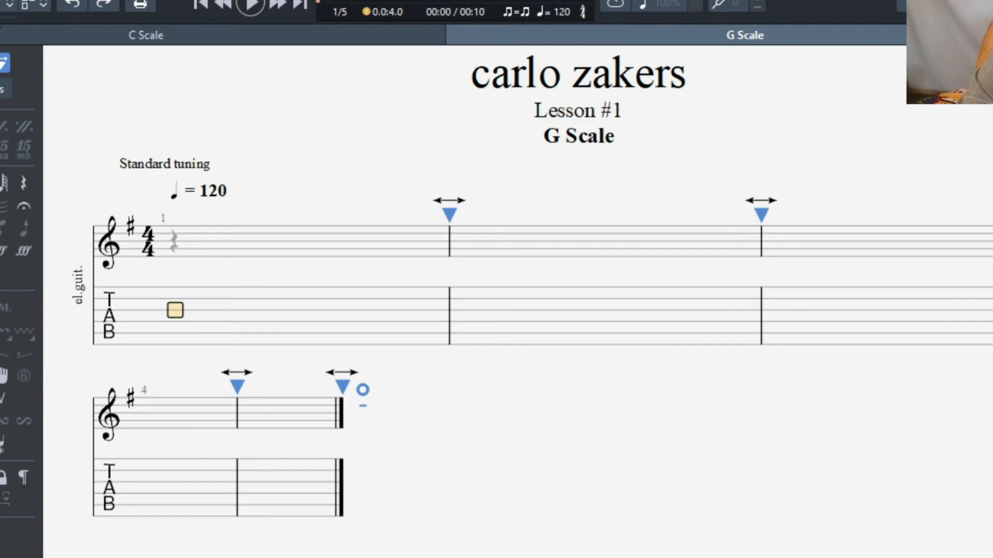
Step: Fill bar 1 with quarter notes at frets 0 and 2 on the third string and frets 0 and 1 on the second string
key(ctrl+plus)
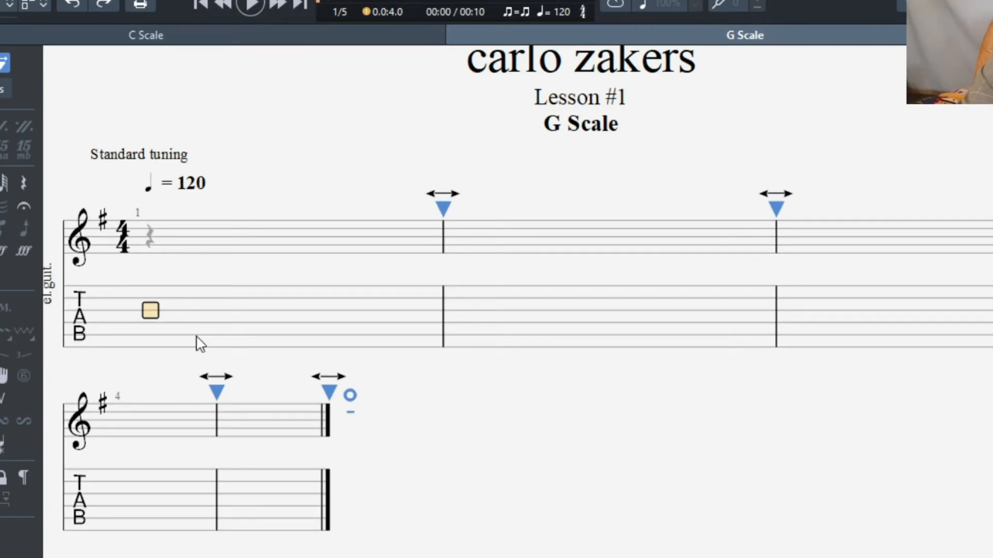
scroll(517, 302, left, 1)
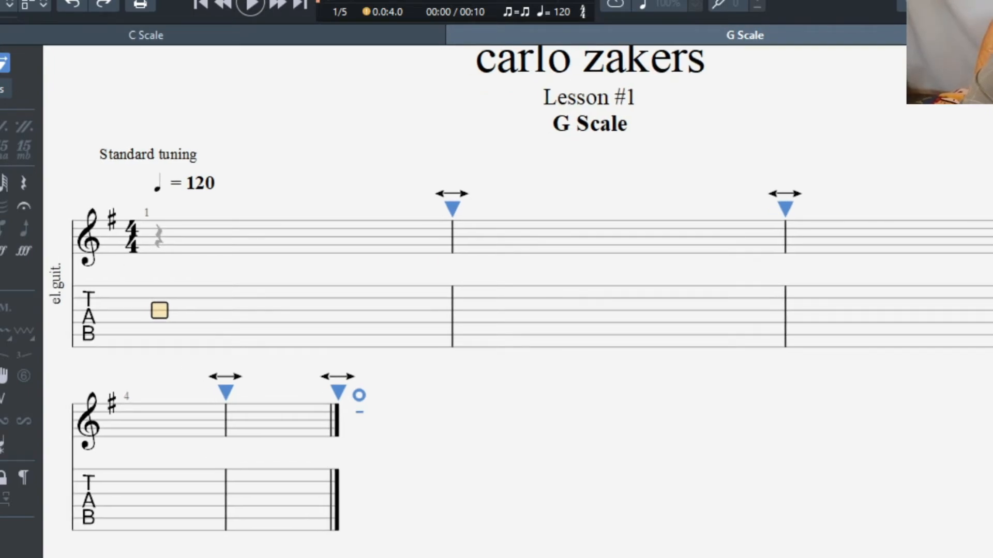
text(0)
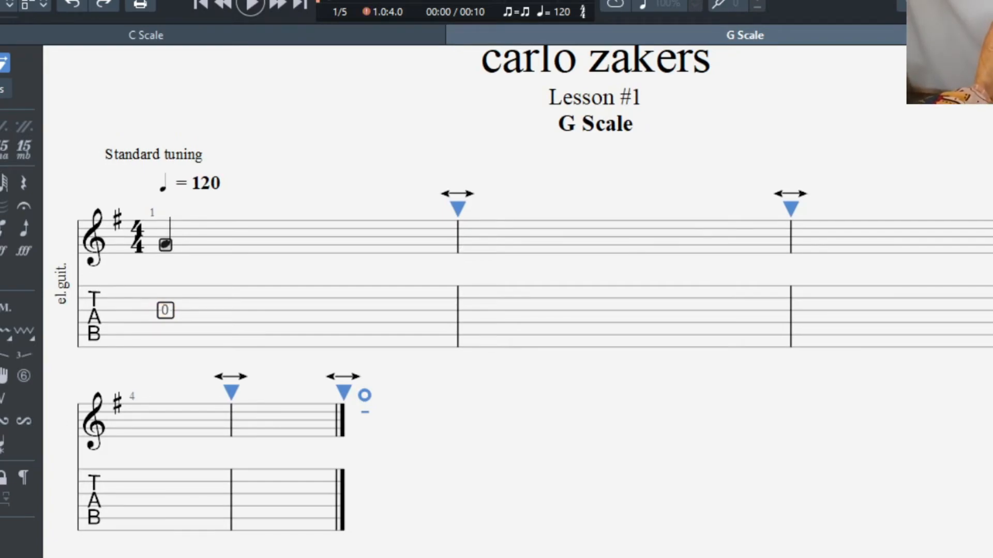
key(Right)
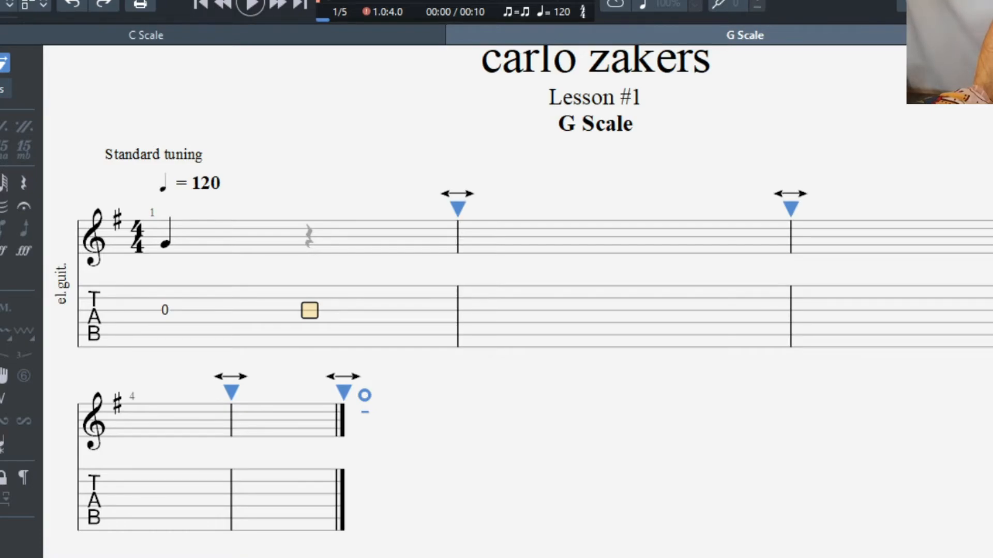
text(2)
key(Up)
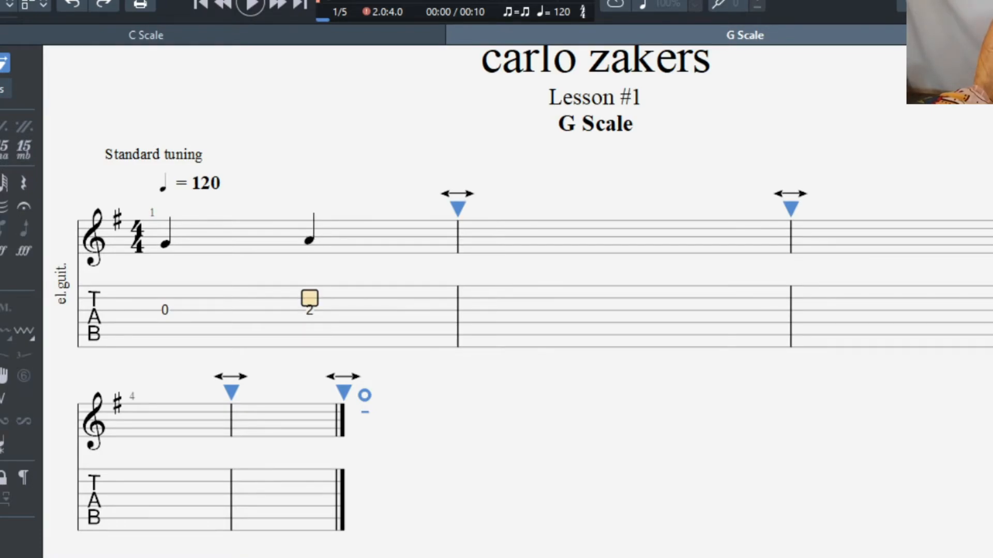
key(Right)
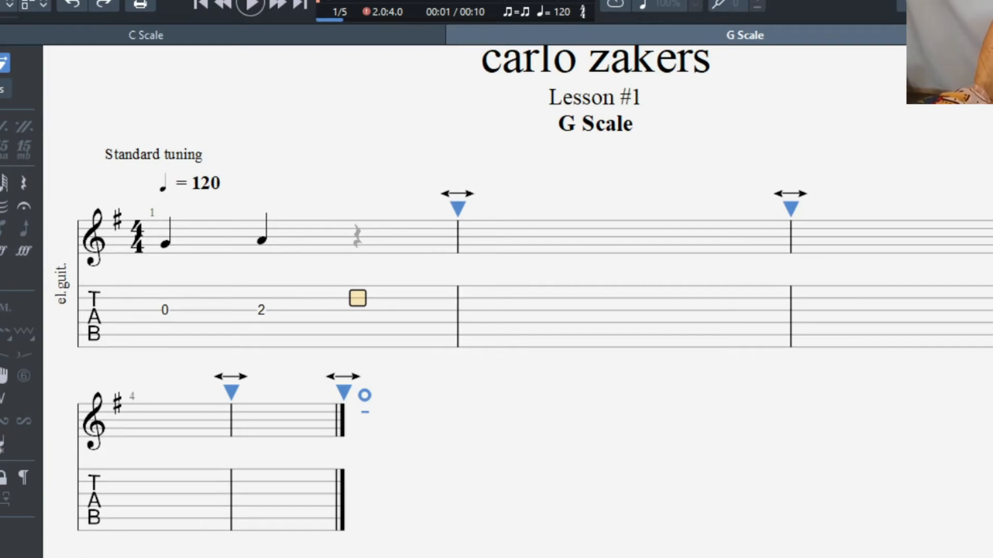
text(0)
key(Right)
text(1)
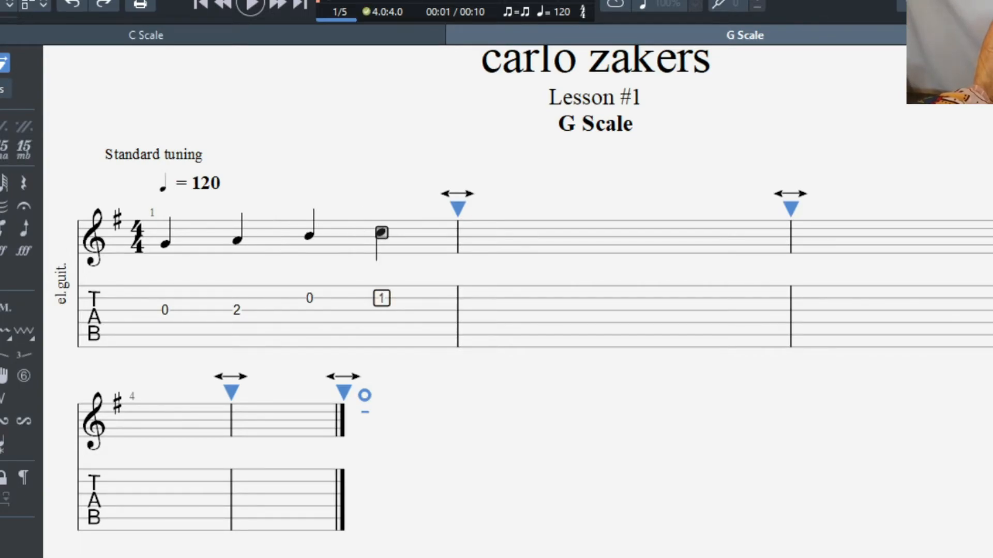
Step: Fill bar 2 with quarter notes at fret 3 on the second string and frets 0, 2 and 3 on the first string
key(Right)
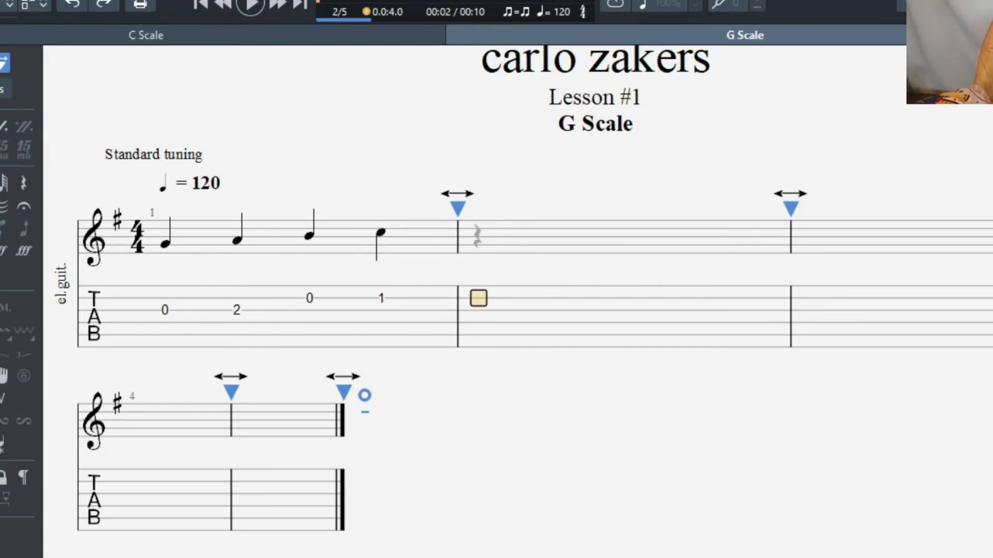
text(3)
key(Right)
key(Up)
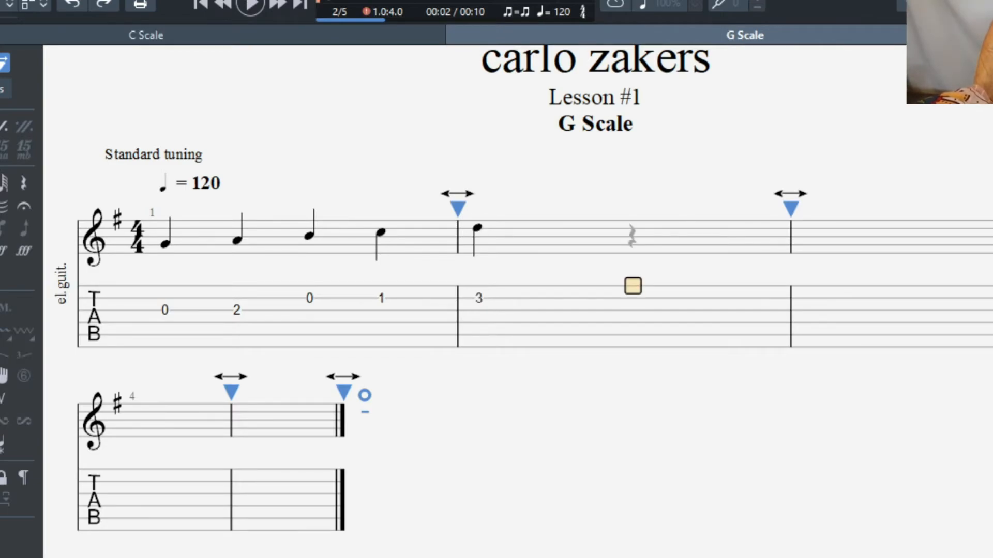
text(0)
key(Right)
text(2)
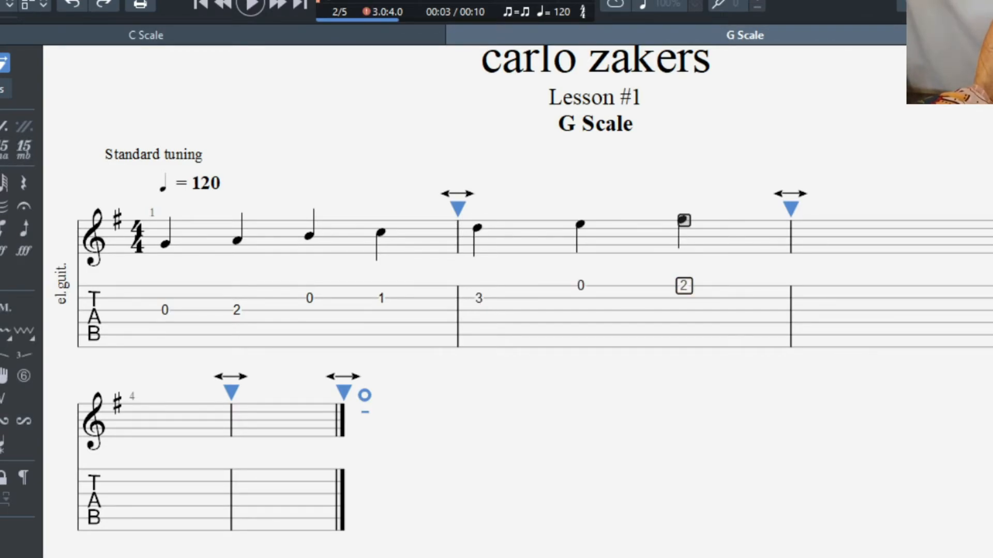
key(Right)
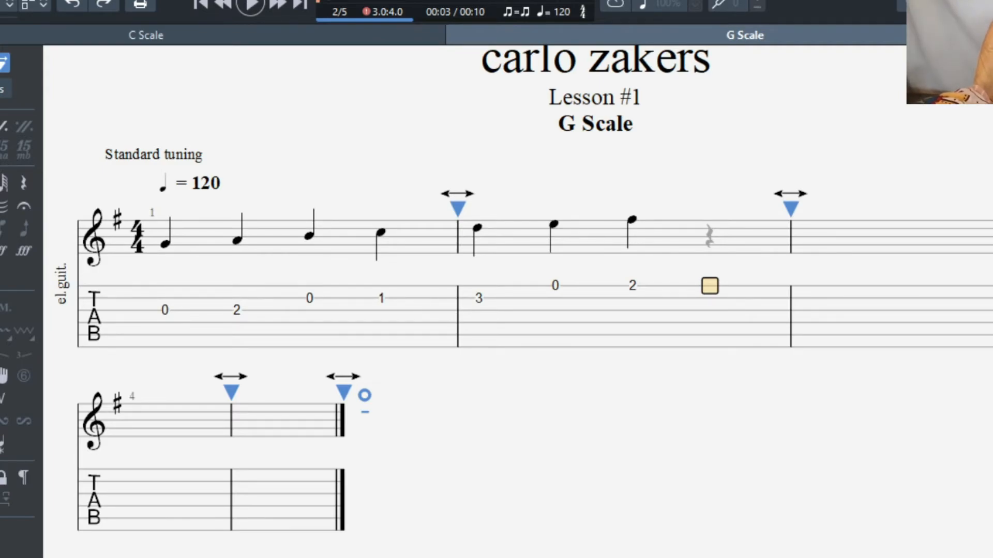
key(3)
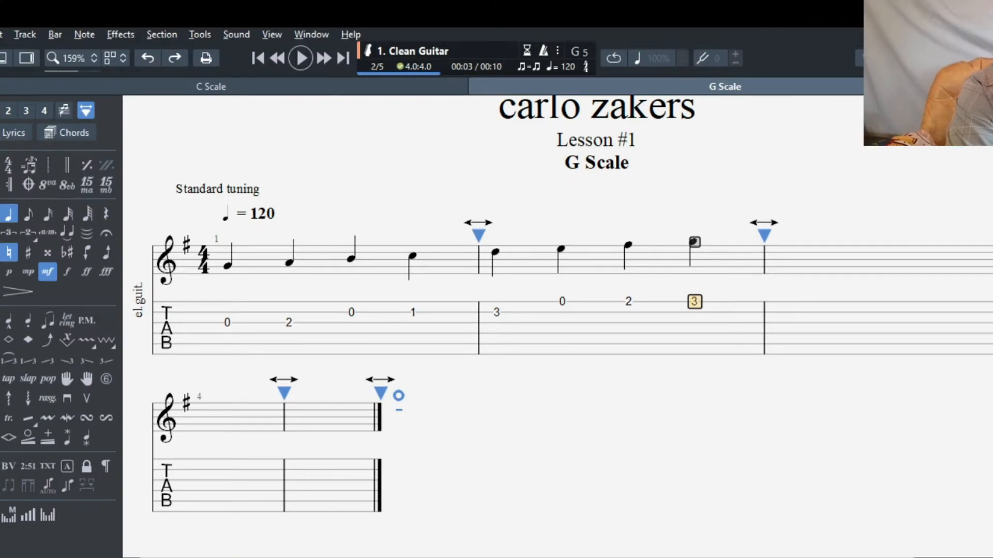
Step: Fill bar 3 with quarter notes at frets 3, 2 and 0 on the first string and fret 3 on the second string
key(Right)
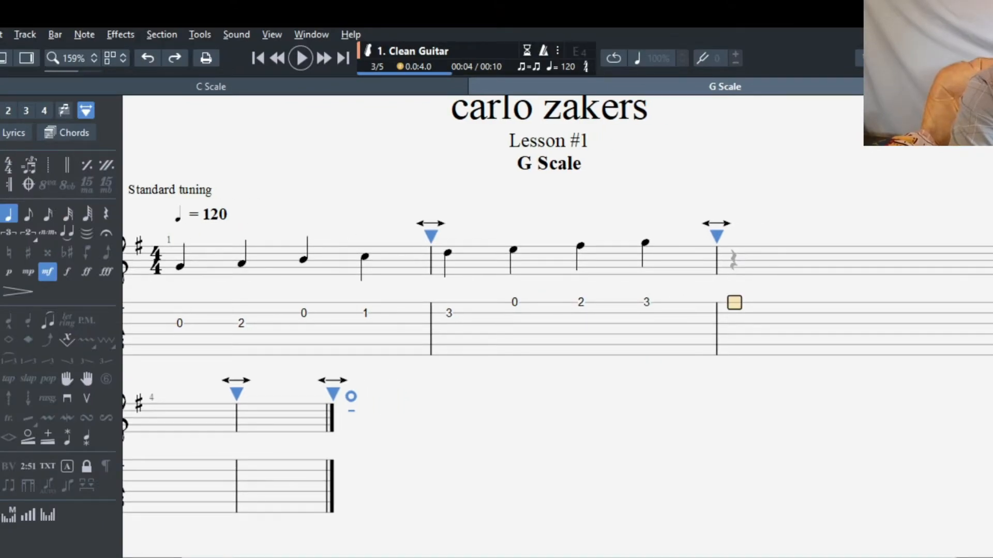
key(3)
key(Right)
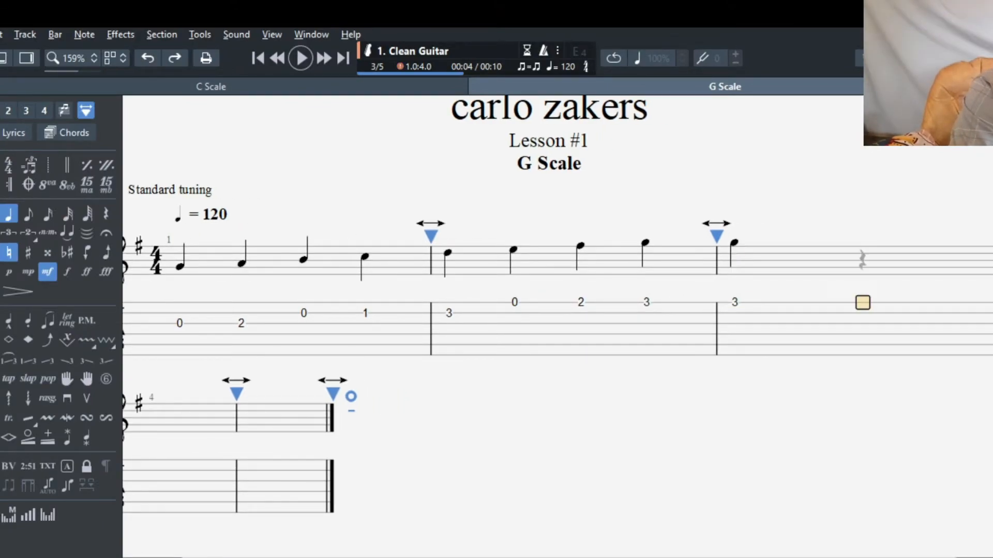
key(2)
key(Right)
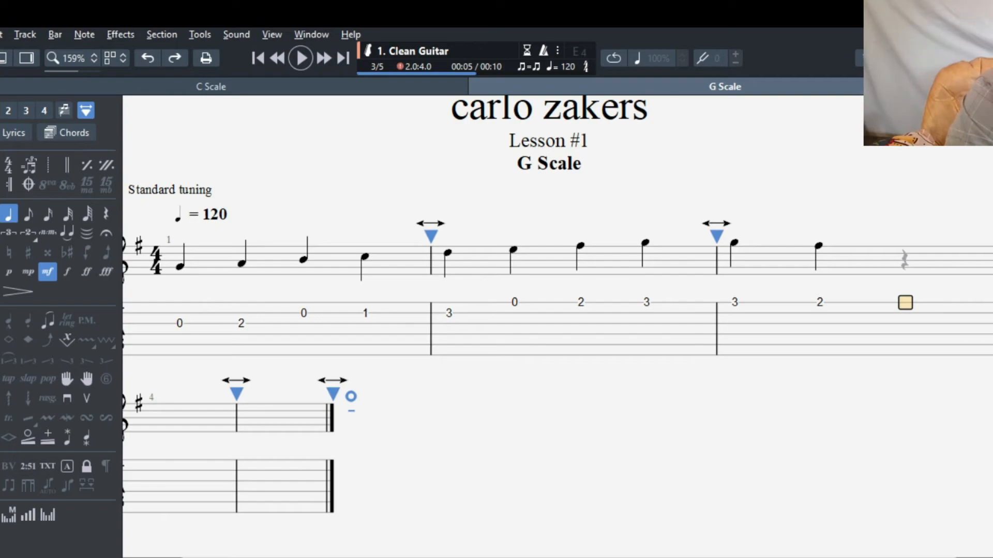
key(0)
key(Down)
key(Right)
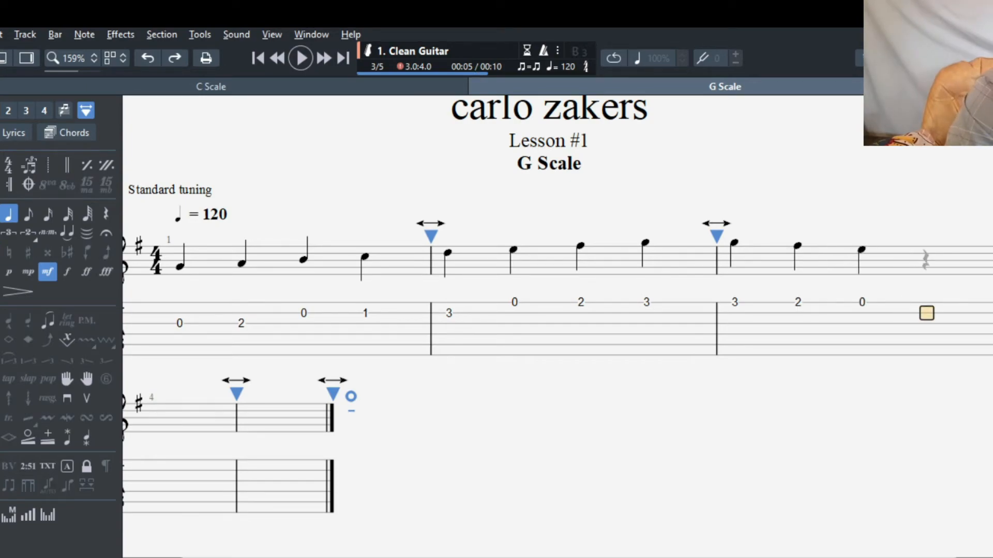
key(3)
Step: Fill bar 4 with quarter notes at frets 1 and 0 on the second string and frets 2 and 0 on the third string
key(Right)
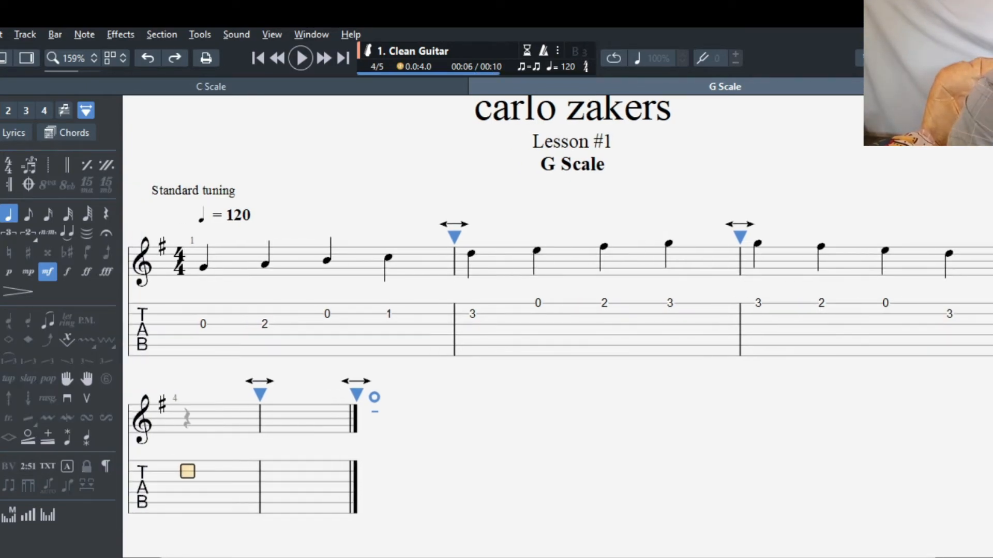
key(1)
key(Right)
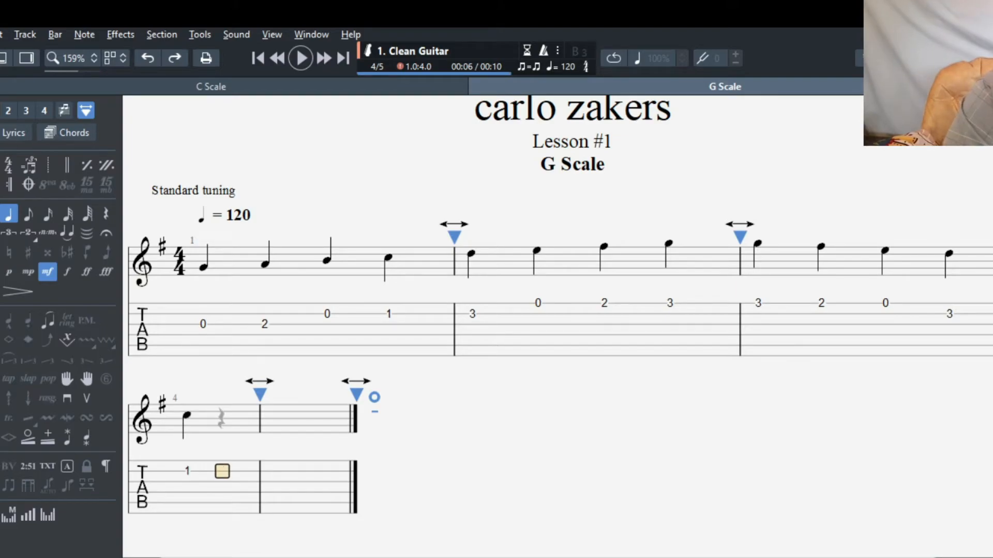
key(0)
key(Right)
key(Down)
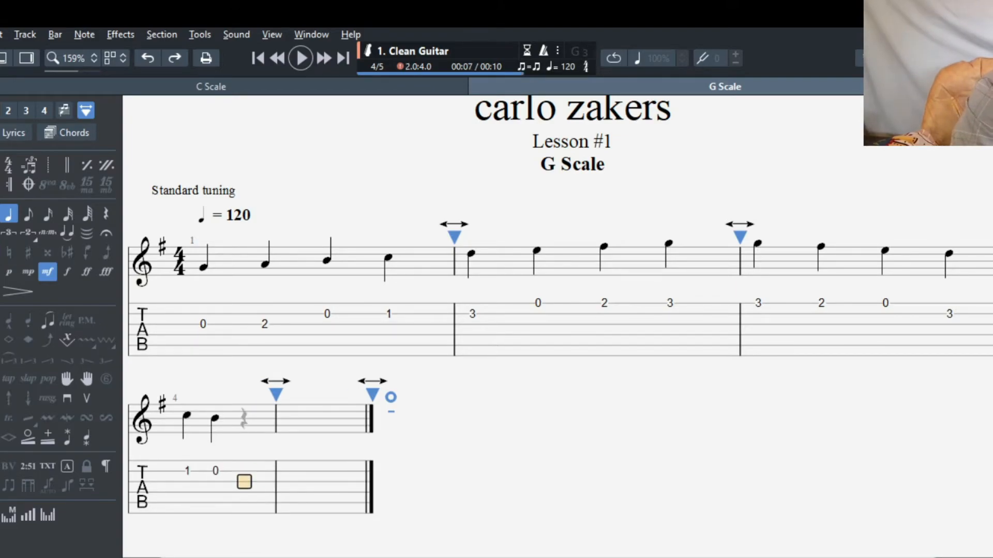
key(2)
key(Right)
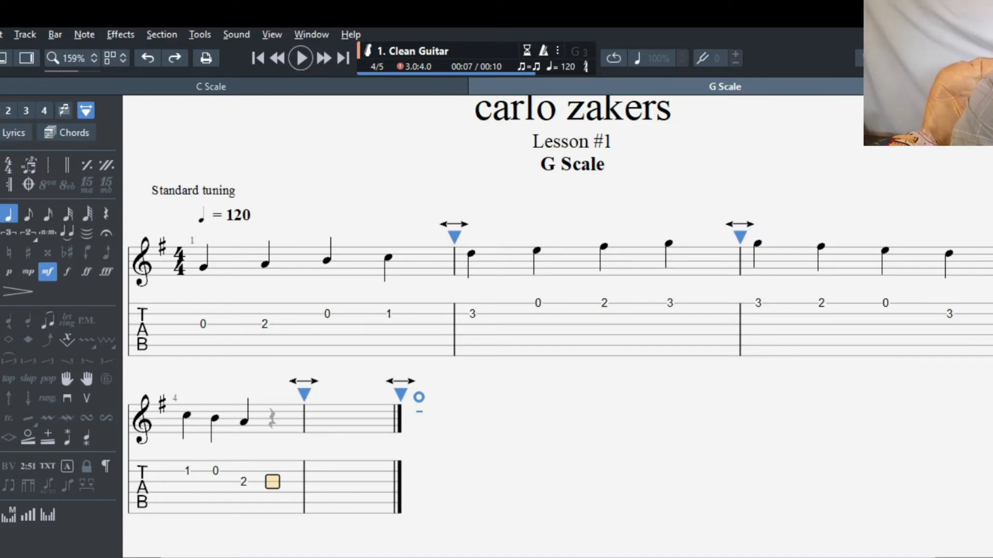
key(0)
Step: Add an empty sixth bar to the second system and return to the last note of bar 4
key(Right)
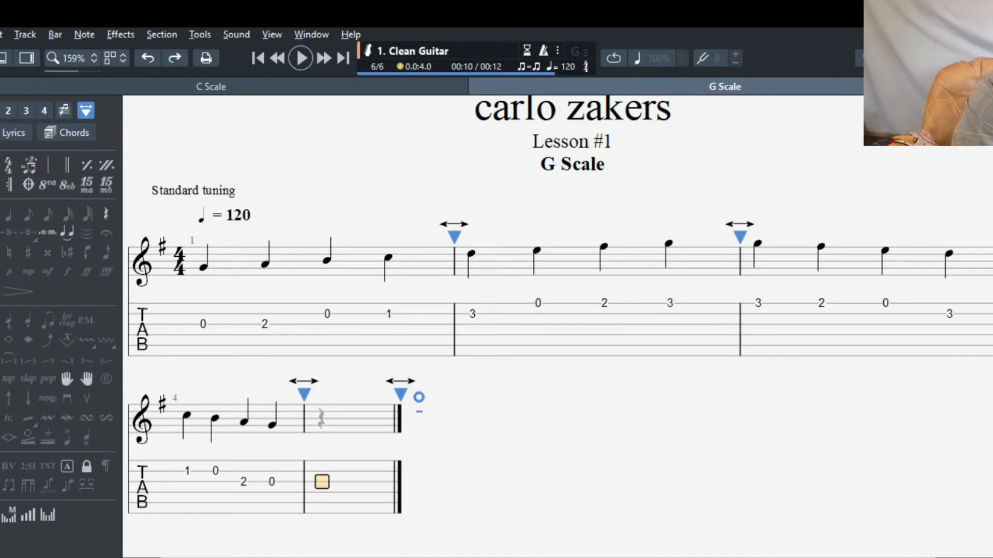
key(space)
key(Left)
key(space)
key(Left)
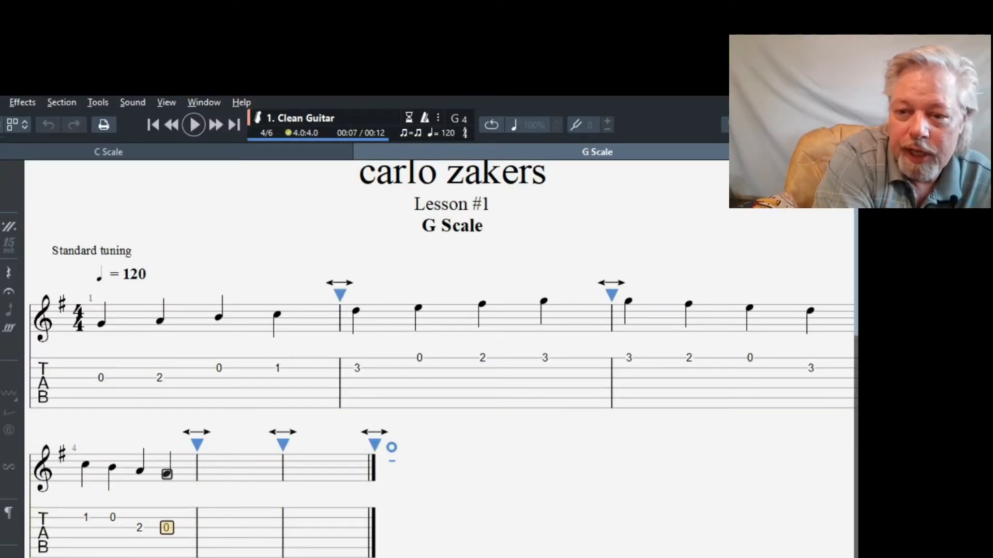
Step: Play back the G scale through bar 4 and stop the playback
key(space)
key(Left)
key(Left)
key(Left)
key(Left)
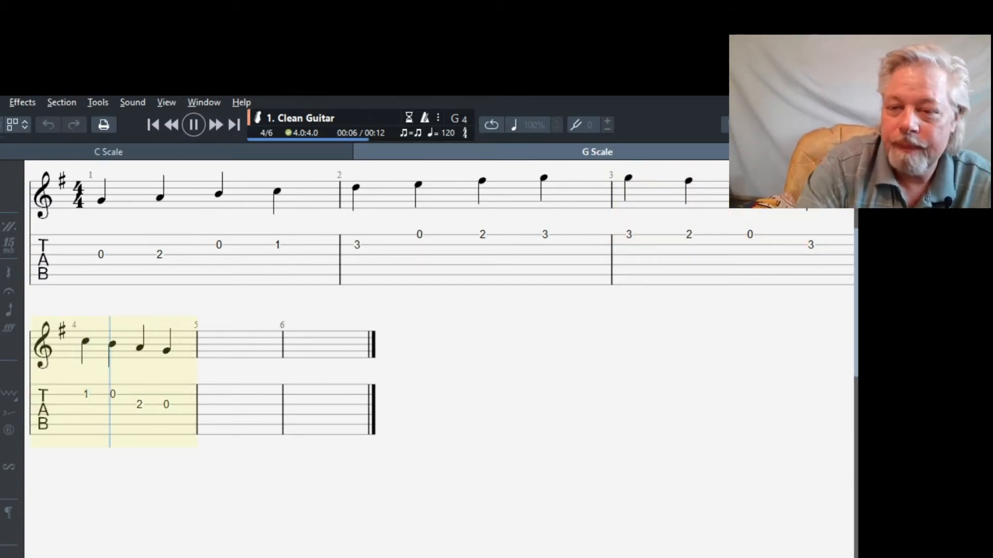
key(space)
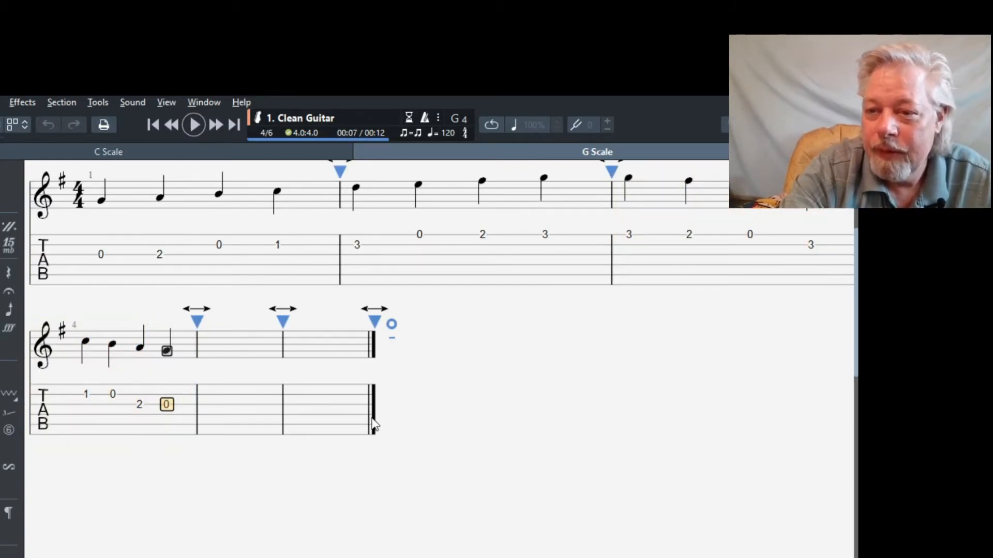
Step: Stretch the second system of the G scale so its bars spread across most of the page width
drag(391, 325, 755, 329)
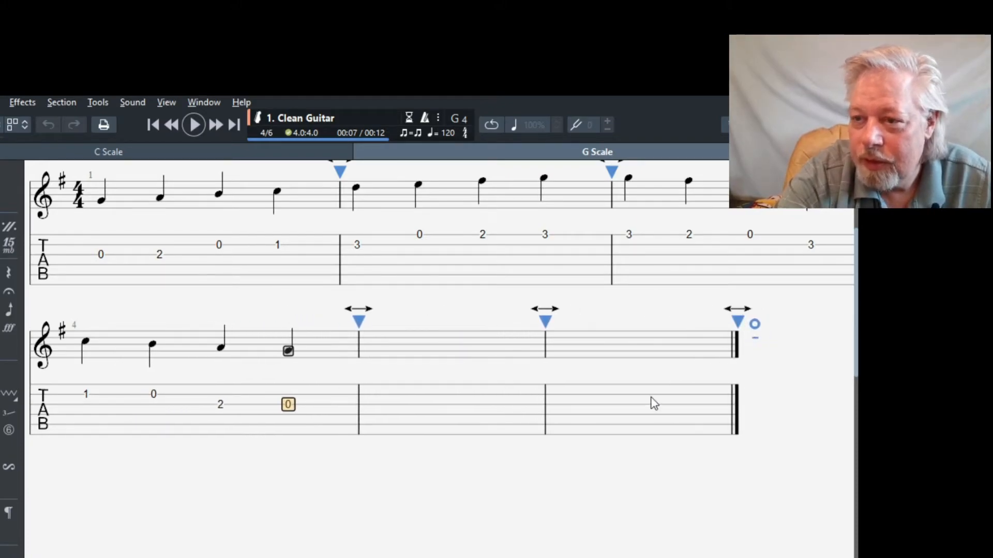
scroll(653, 404, up, 3)
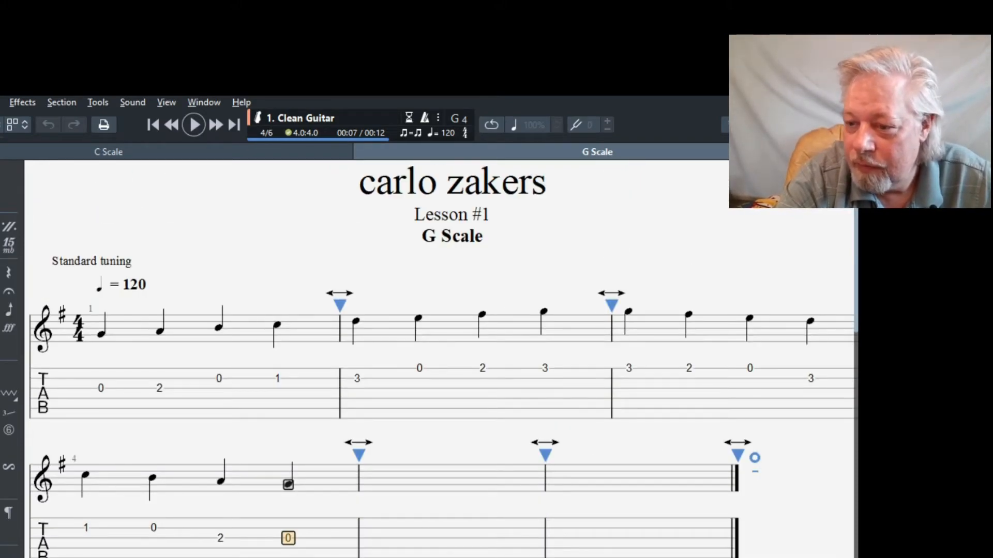
scroll(439, 362, right, 2)
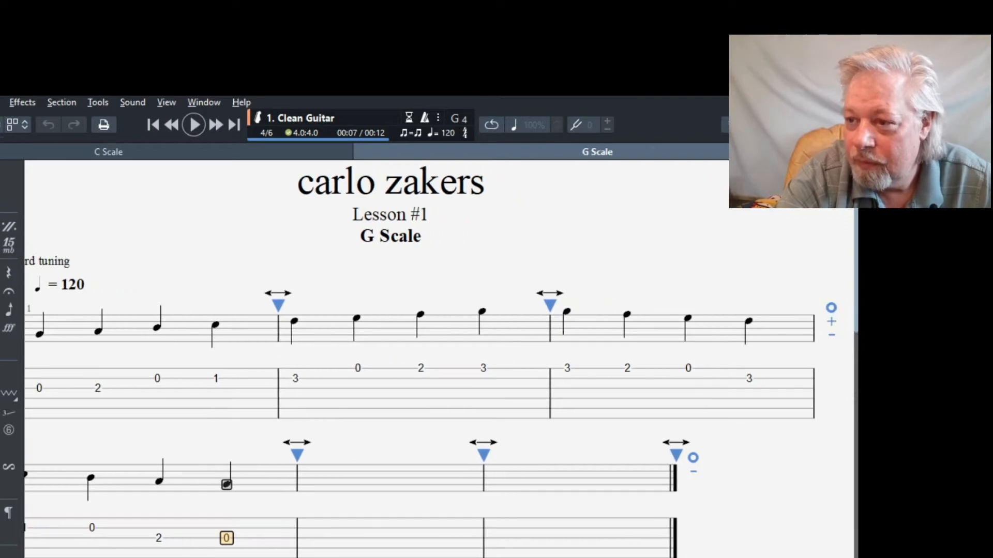
Step: Adjust the number of bars in the first system so it holds the four bars of the G scale
click(831, 336)
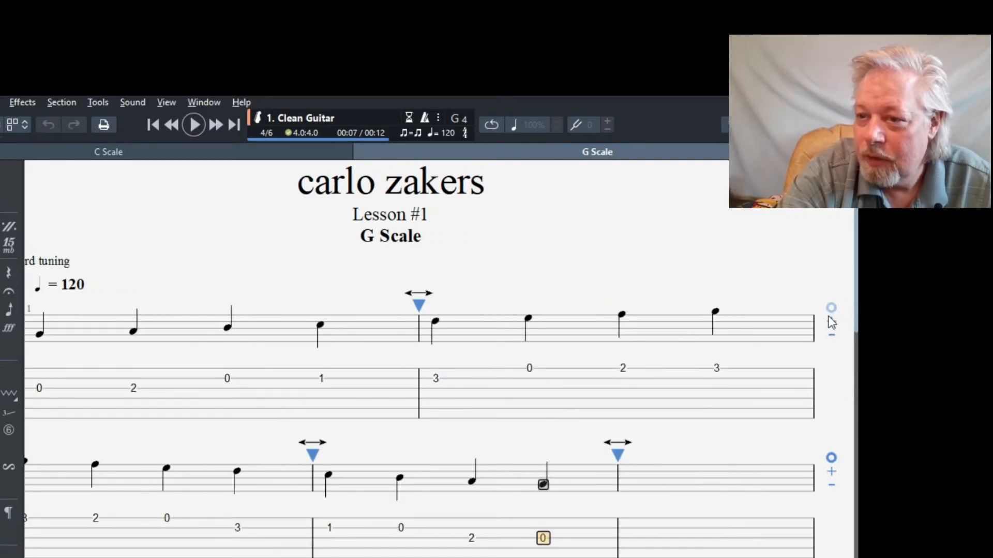
click(830, 320)
click(834, 322)
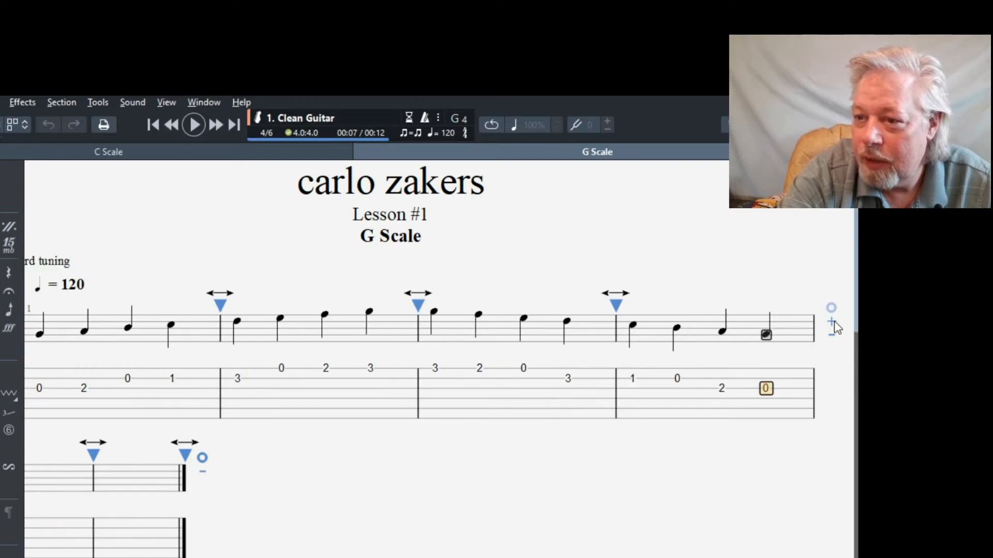
click(832, 321)
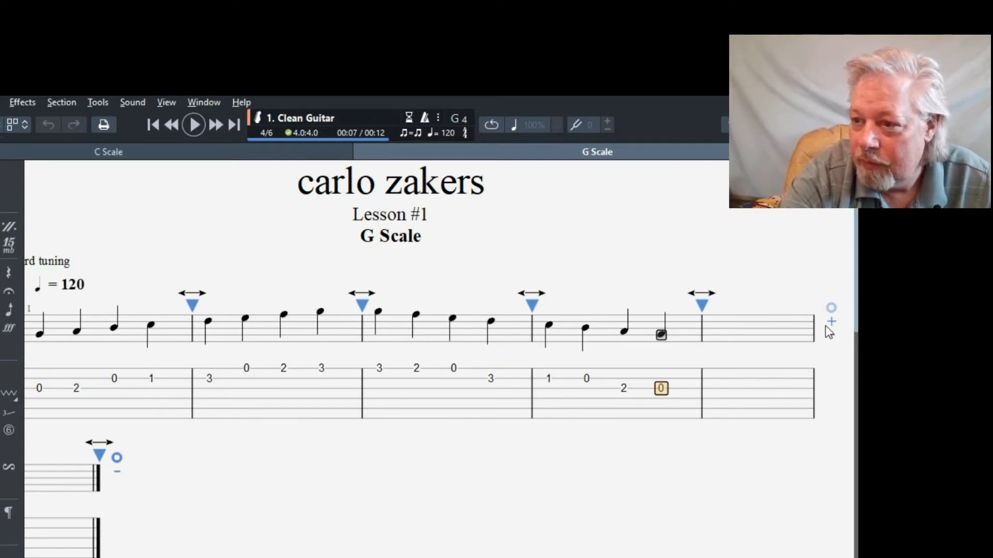
click(834, 337)
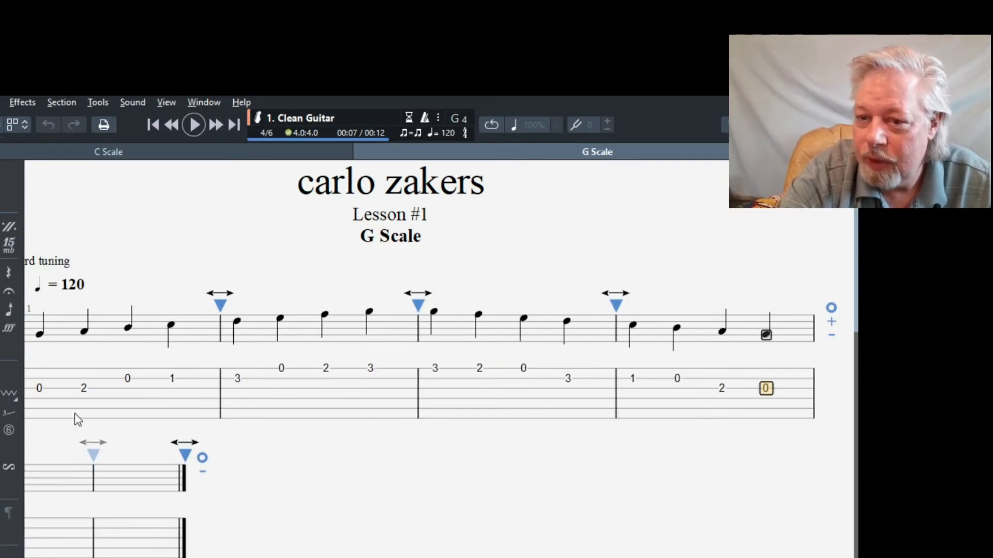
Step: Play back the G scale through bar 4 in the new layout and stop the playback
click(51, 418)
key(space)
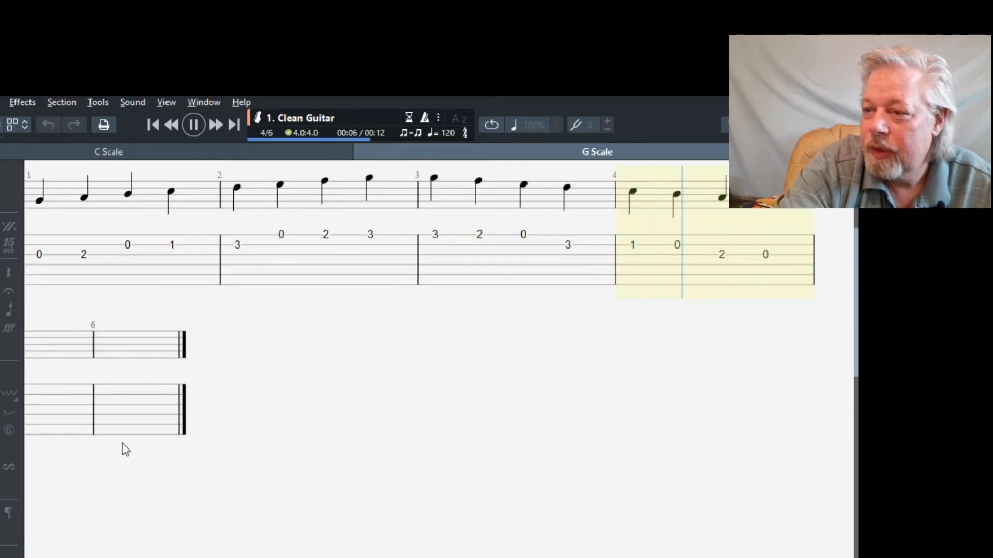
key(space)
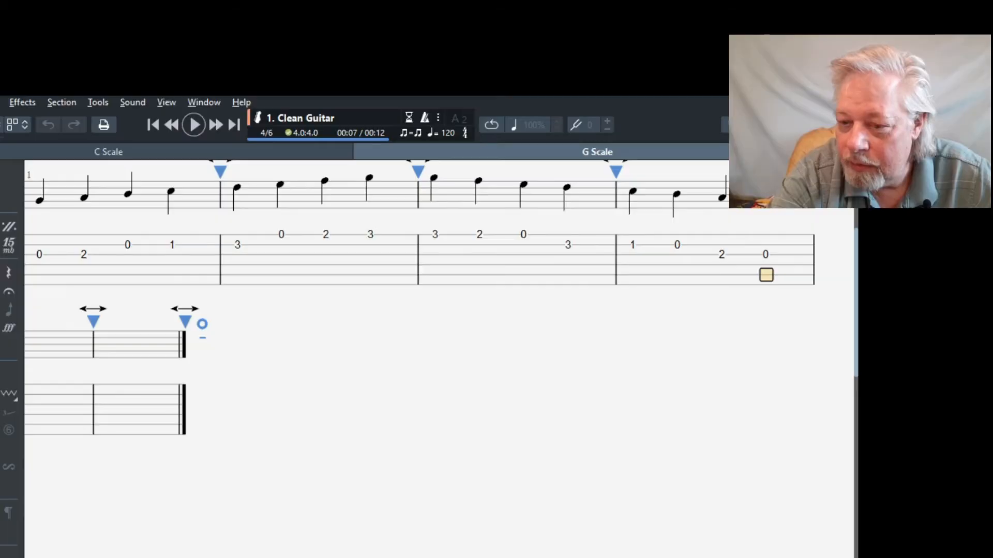
Step: Add vibrato to the first and third notes of bars 1 and 2
scroll(93, 504, up, 3)
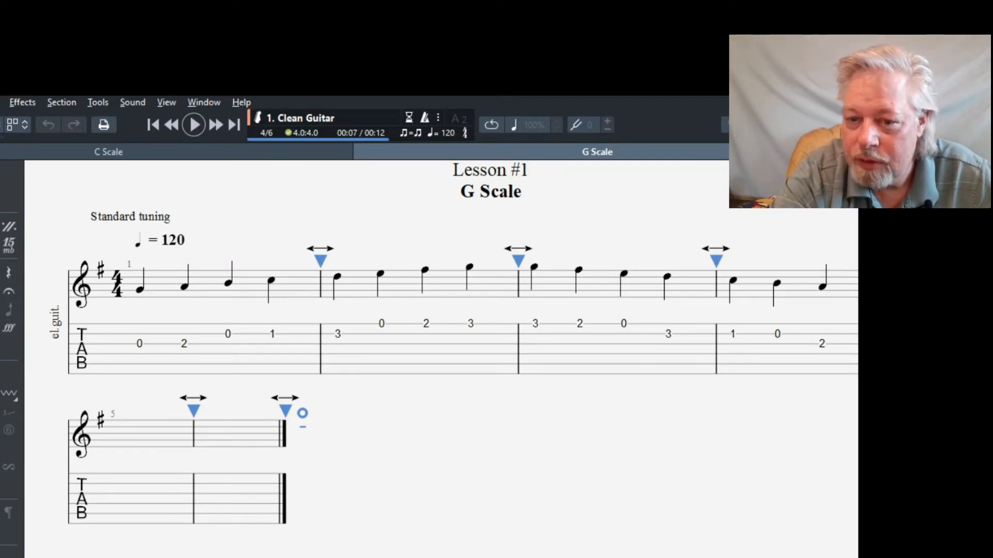
click(144, 350)
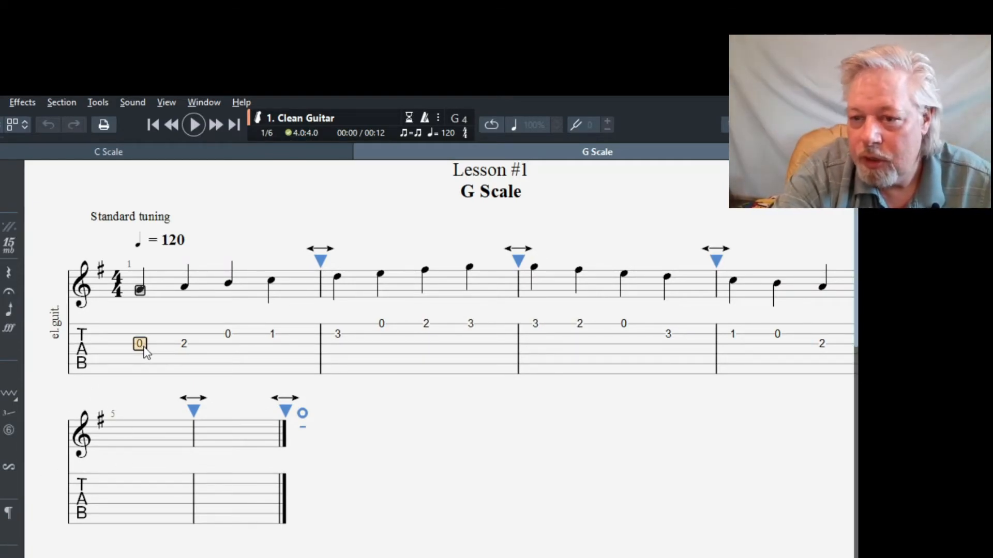
key(v)
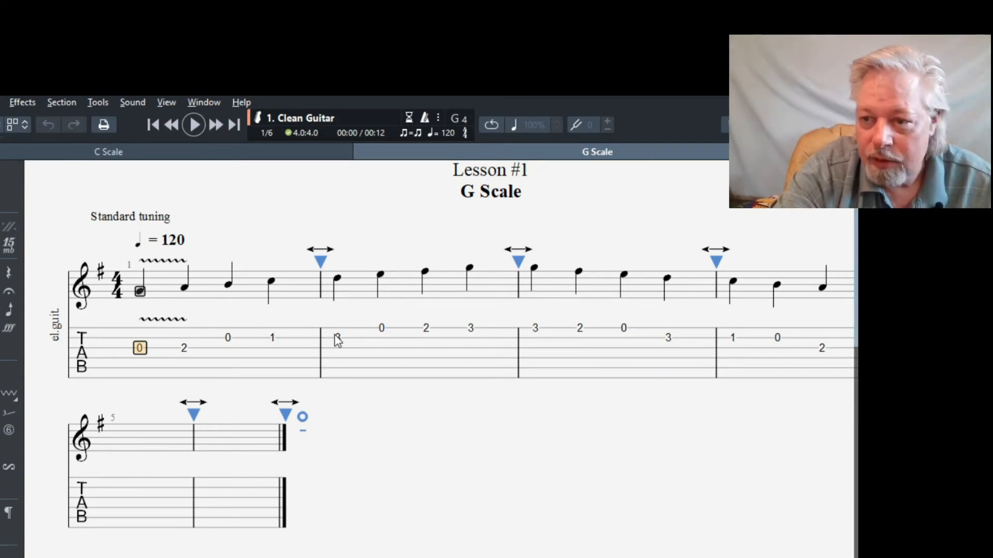
scroll(185, 353, up, 1)
click(185, 353)
click(186, 394)
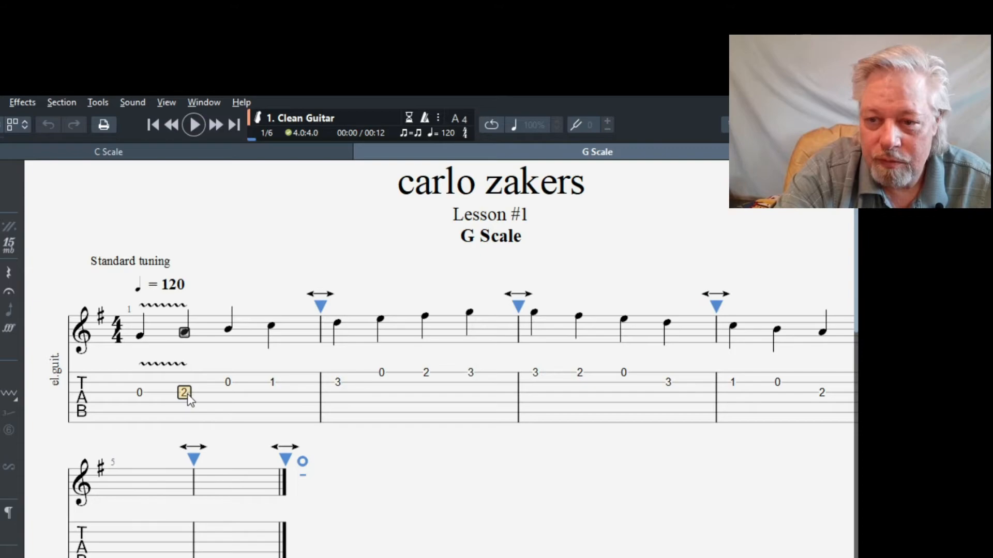
click(229, 383)
key(v)
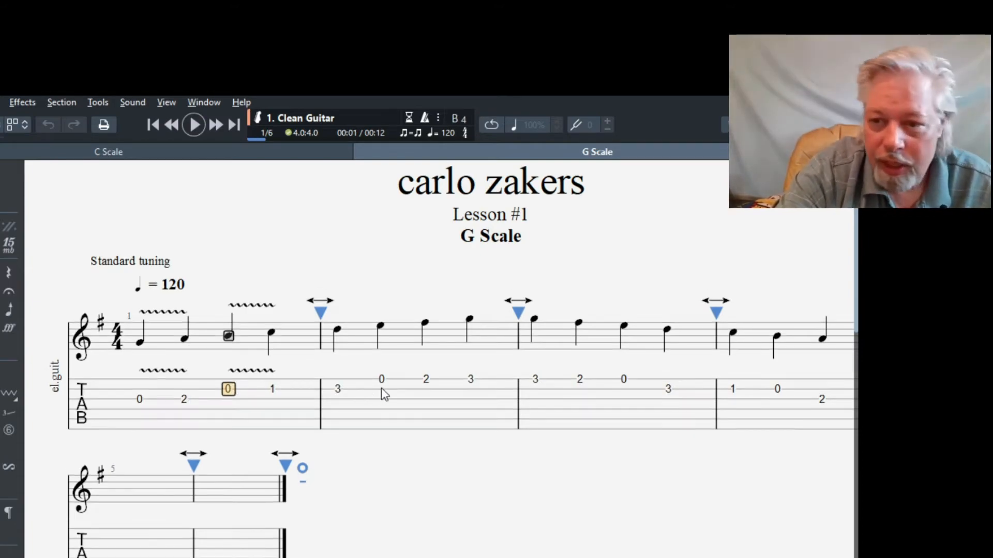
click(341, 393)
key(v)
click(429, 389)
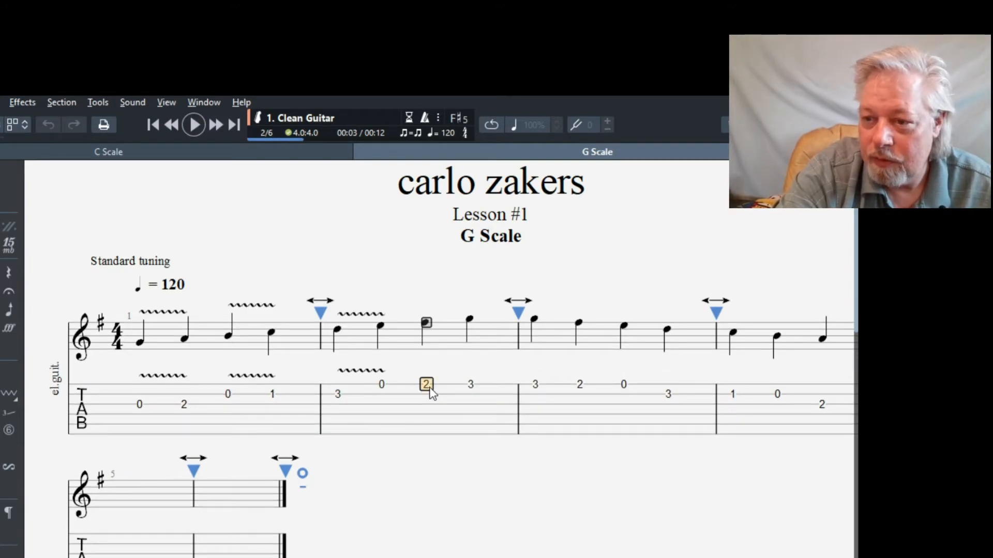
key(v)
Step: Play back the vibrato notes from the start of bar 1 and stop the playback
click(140, 405)
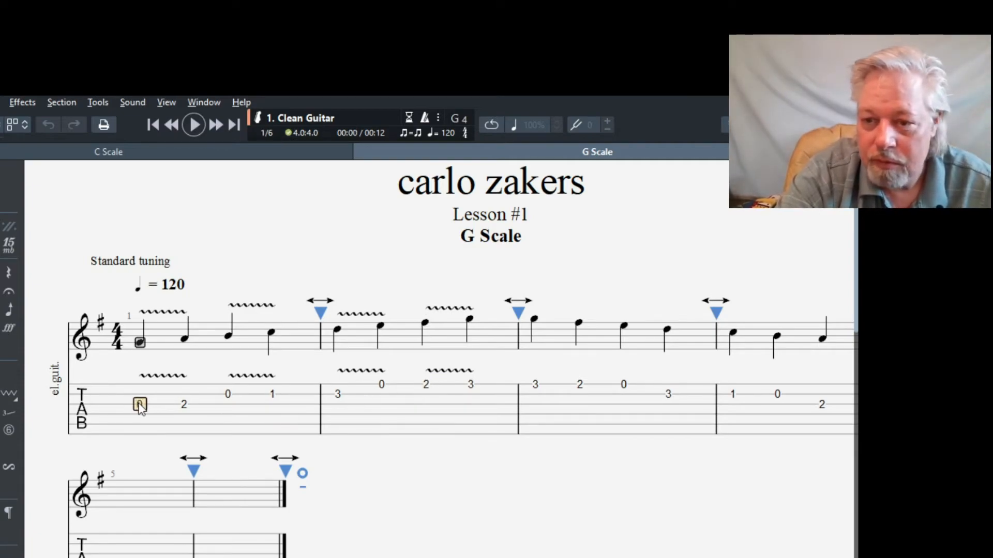
key(space)
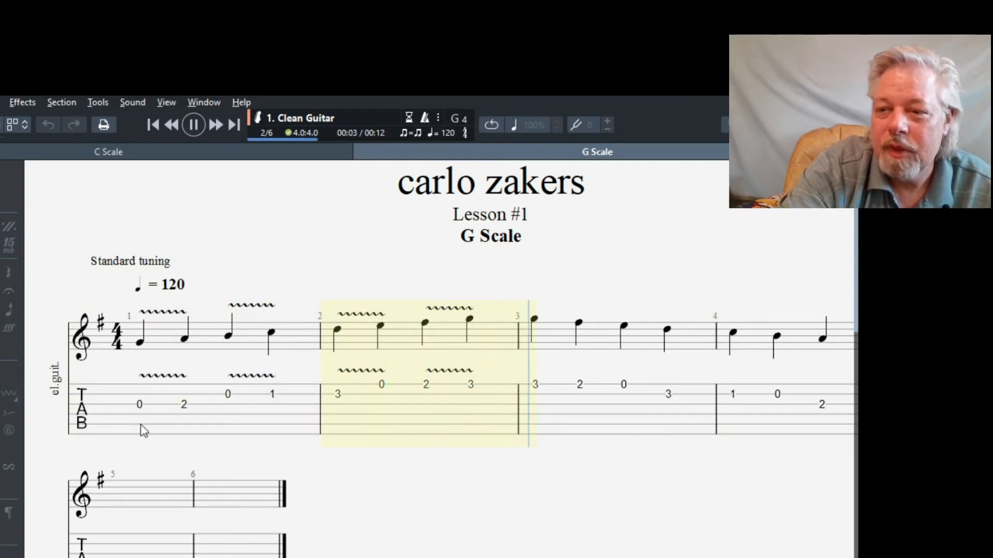
key(space)
Step: Remove the vibrato from the first and third notes of bar 2 and the third note of bar 1
click(427, 414)
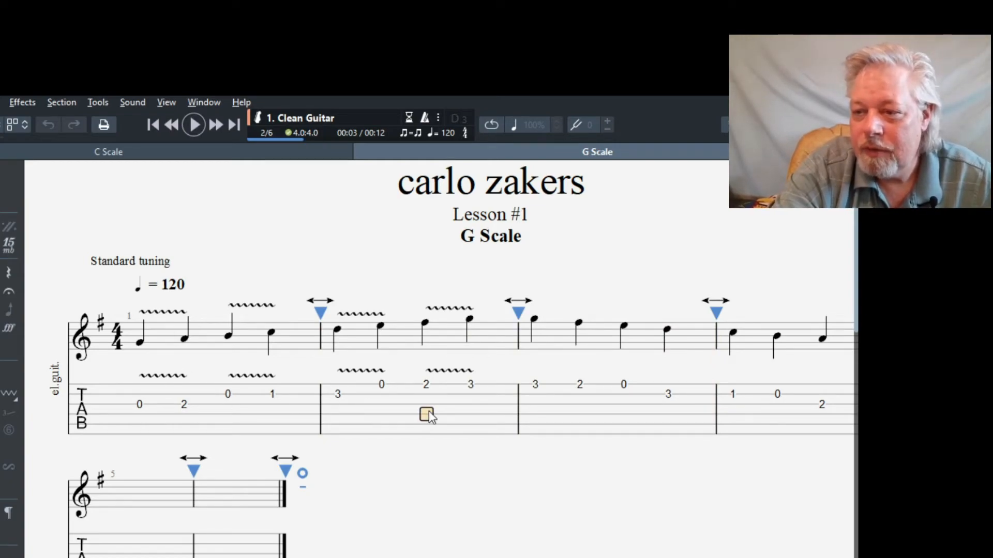
click(428, 398)
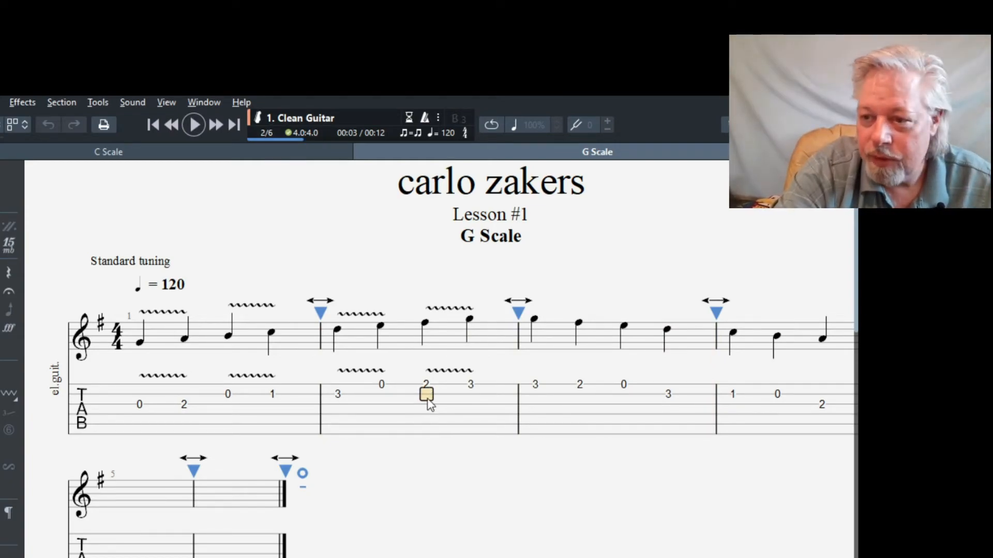
click(426, 386)
key(v)
click(339, 389)
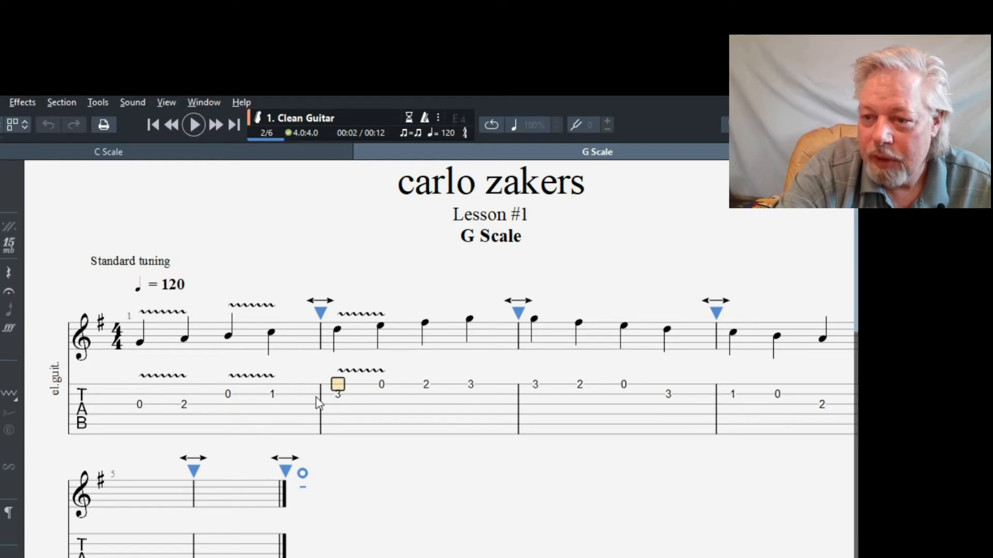
click(339, 395)
key(v)
click(230, 392)
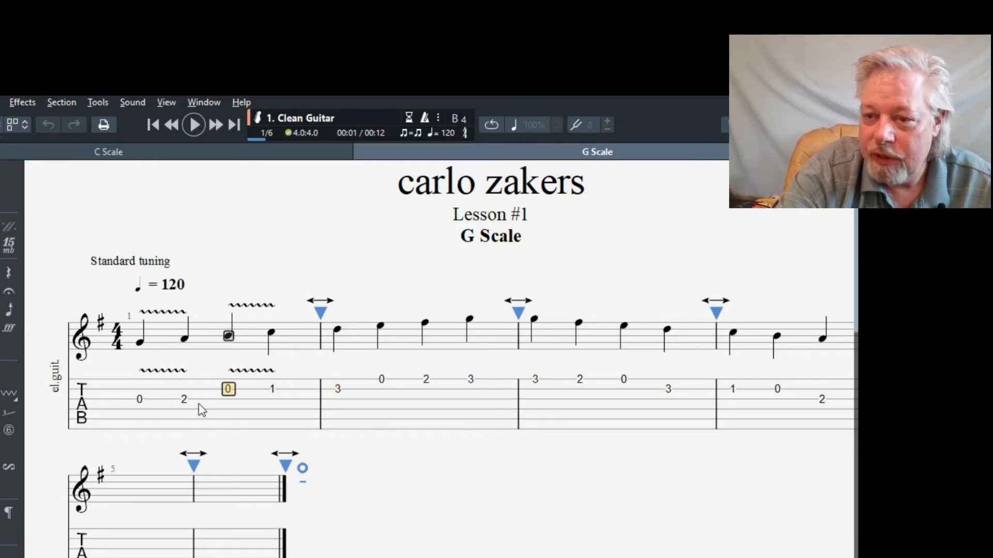
key(v)
Step: Add vibrato to the second, third and fourth notes of bar 1 and play back the result
click(189, 395)
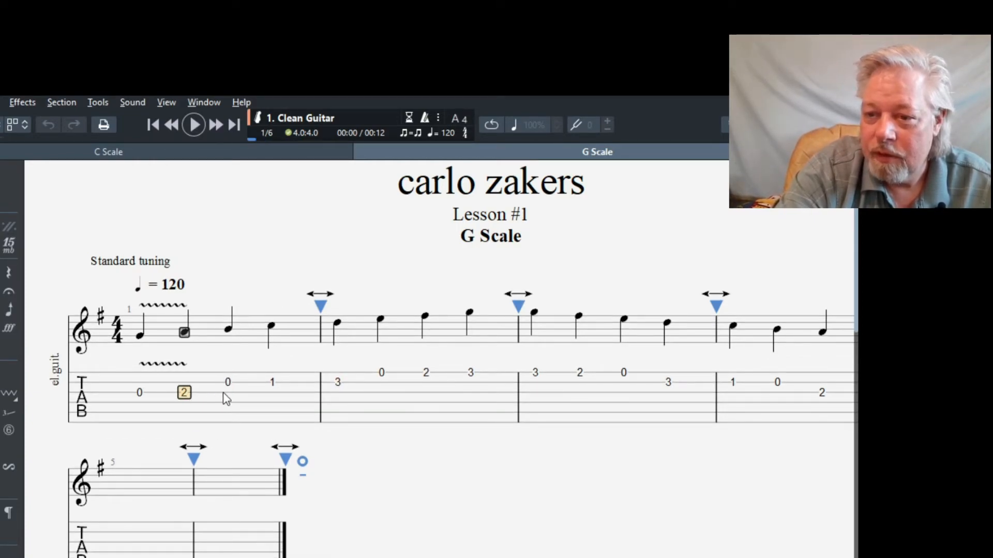
key(v)
click(230, 392)
key(v)
click(273, 393)
key(v)
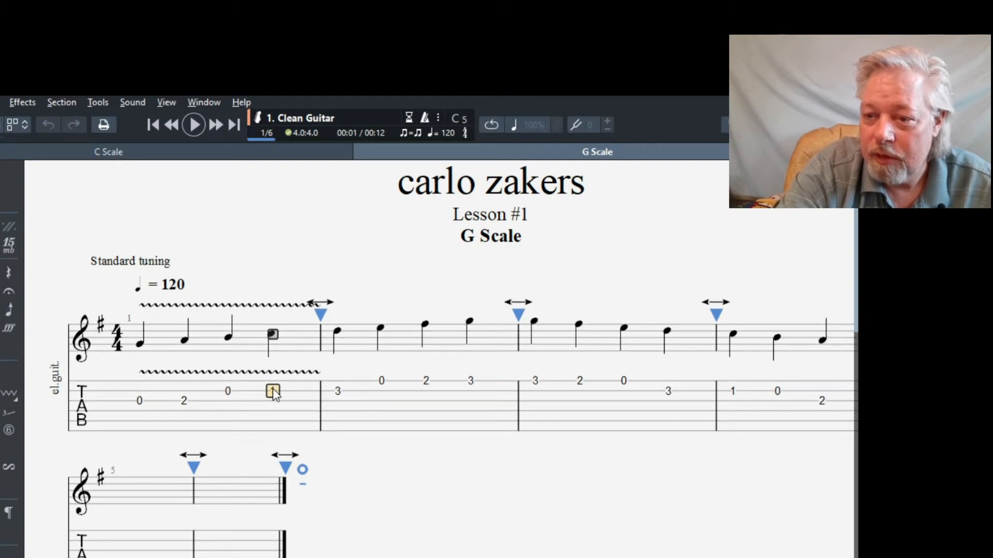
key(space)
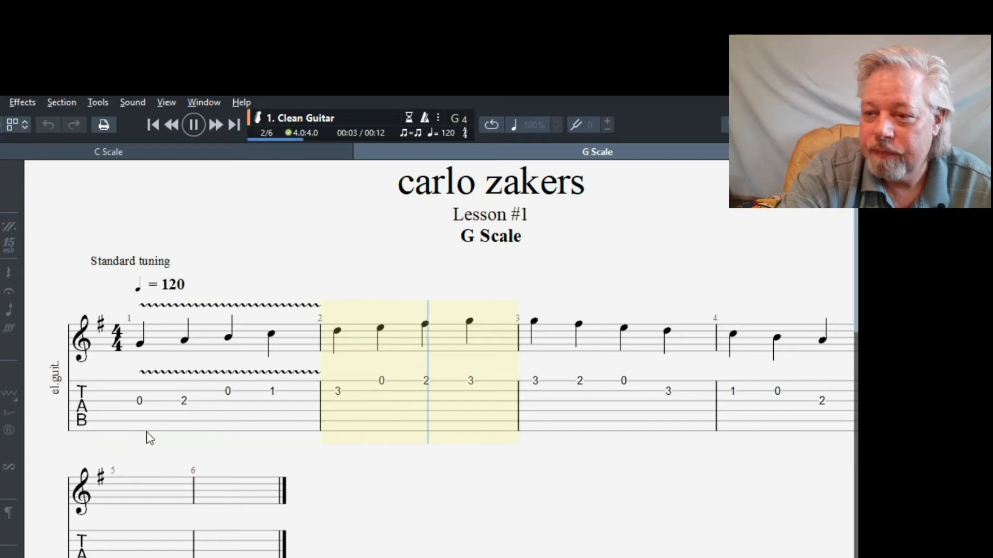
key(space)
Step: Remove the vibrato from all four notes of bar 1
click(273, 392)
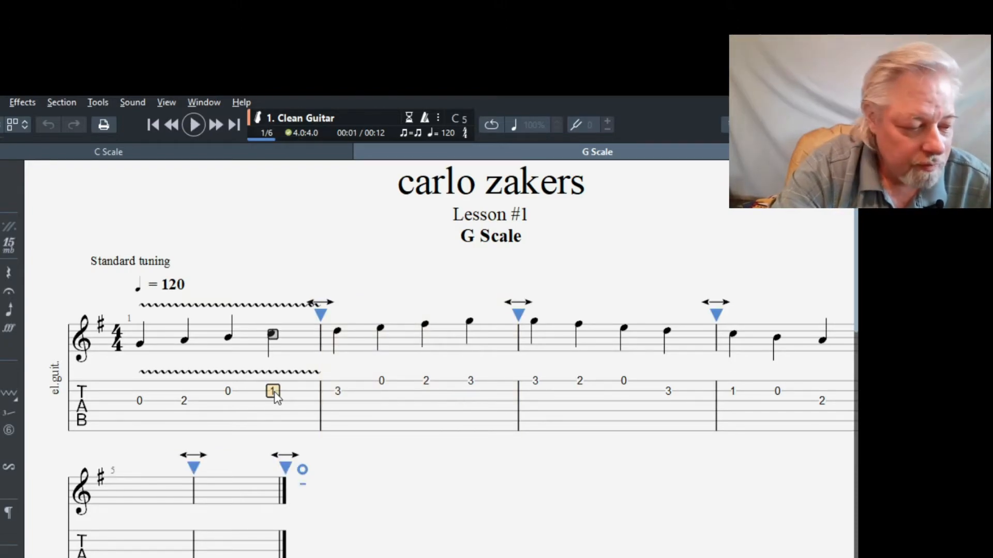
key(v)
click(230, 391)
key(v)
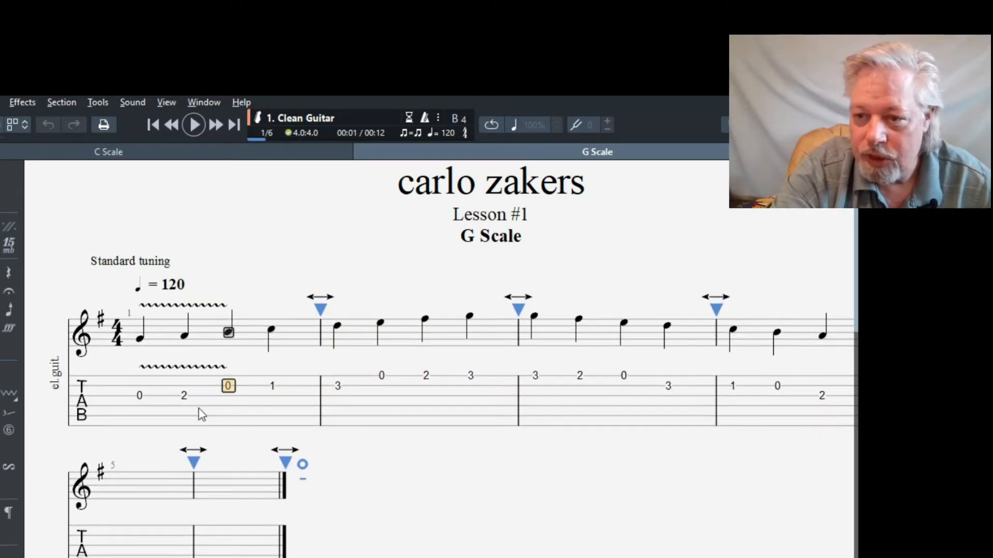
click(183, 396)
key(v)
click(140, 396)
key(v)
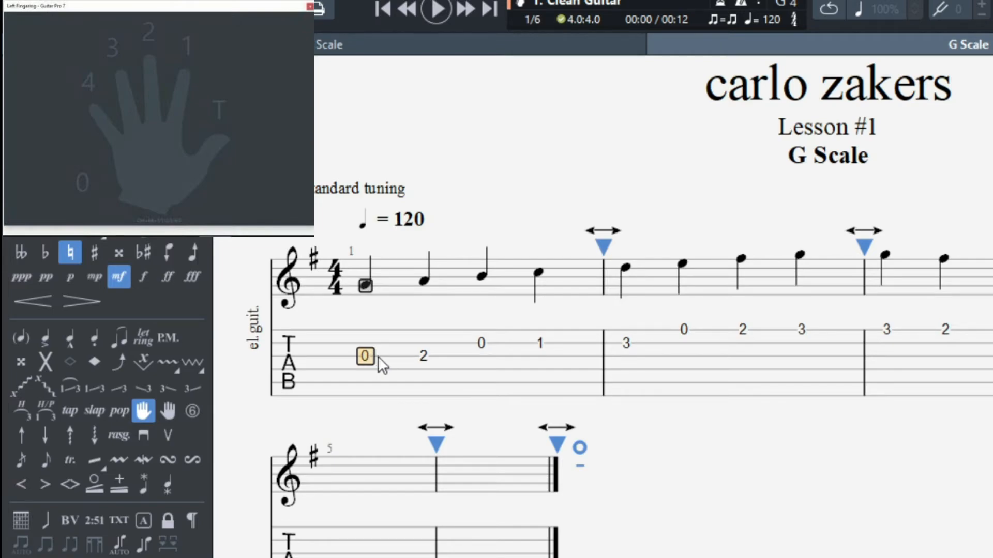
Step: Add left-hand fingerings 0, 2, 0 and 1 to the four notes of bar 1
click(424, 356)
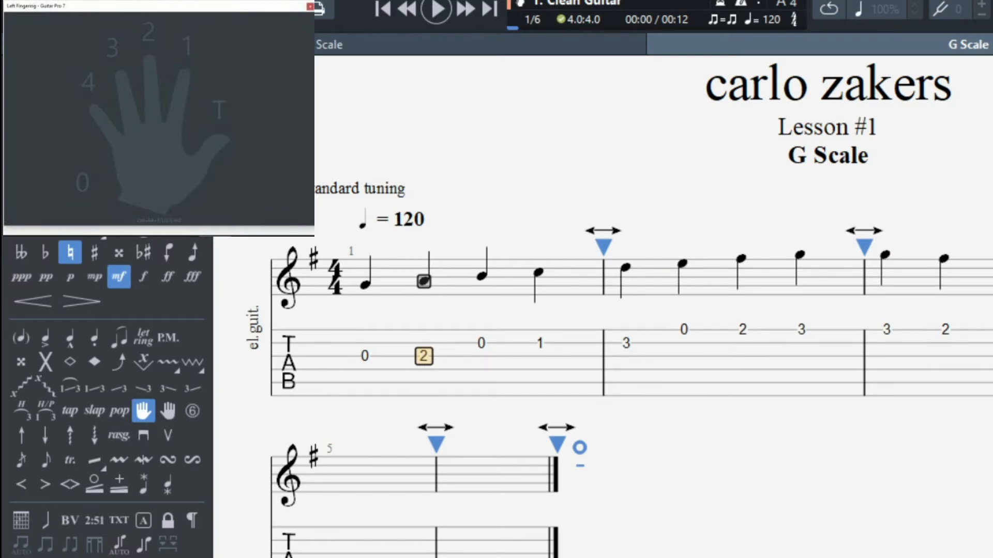
key(2)
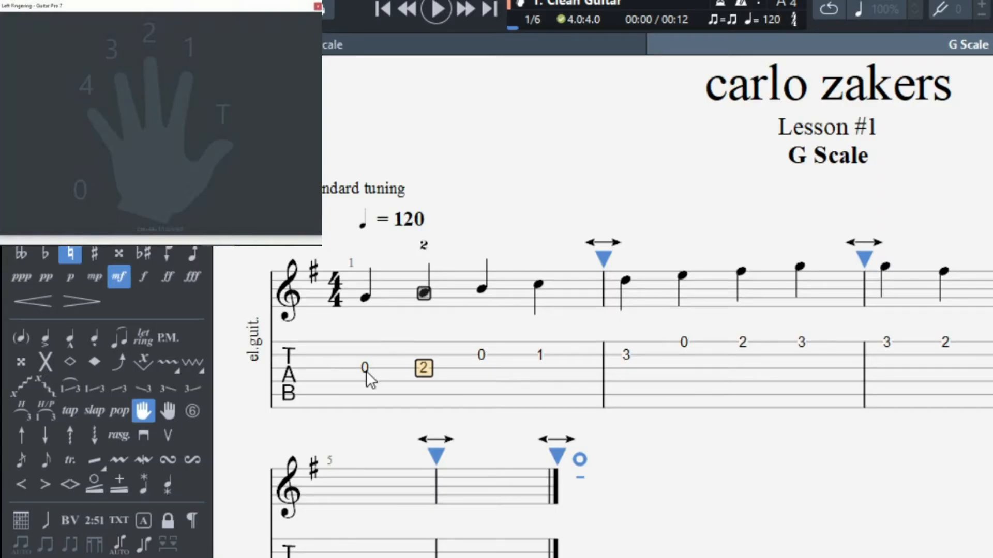
click(365, 369)
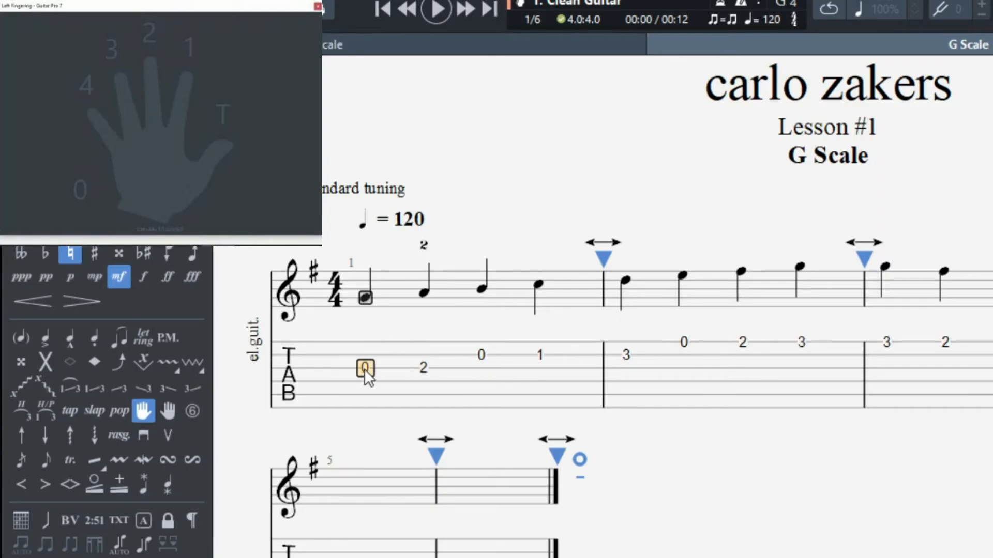
key(0)
click(482, 353)
click(80, 190)
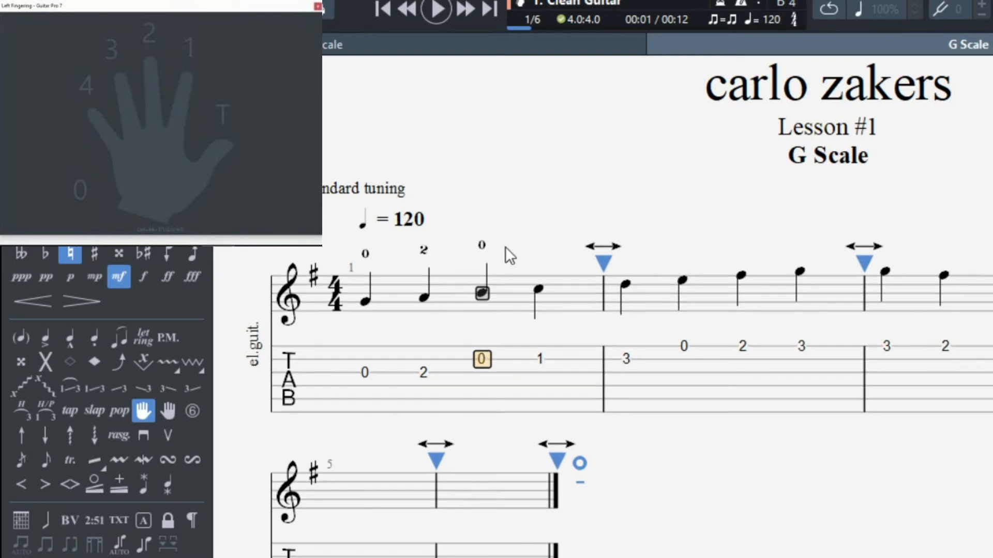
click(538, 290)
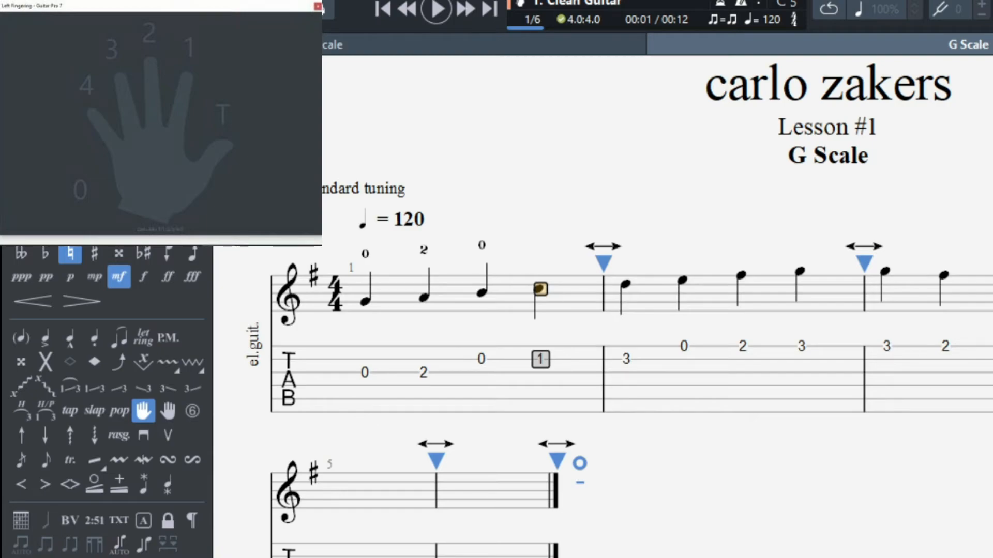
click(189, 47)
Step: Add left-hand fingerings 3, 0, 2 and 3 to the notes of bar 2 and go to the first note of bar 3
click(625, 357)
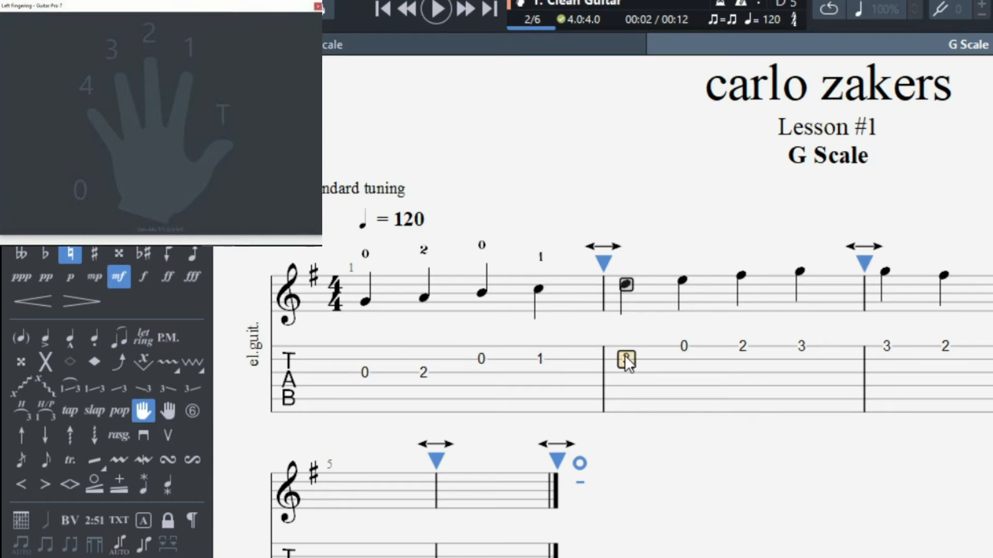
click(680, 278)
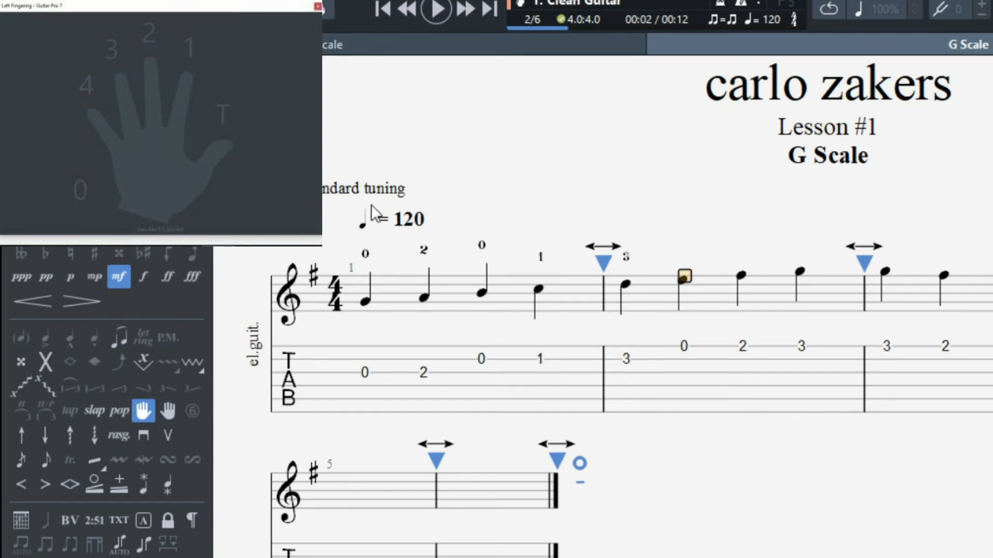
click(685, 345)
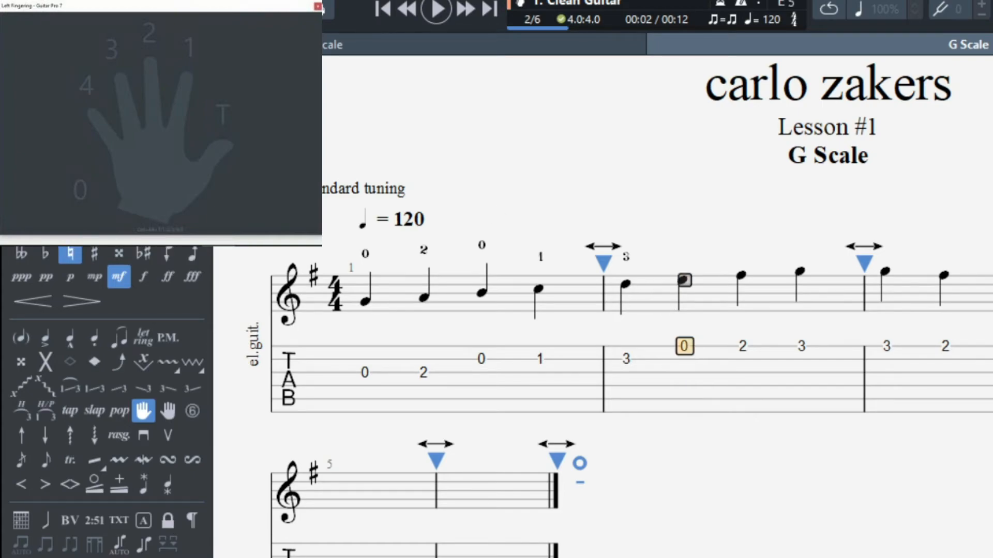
key(ctrl+alt+0)
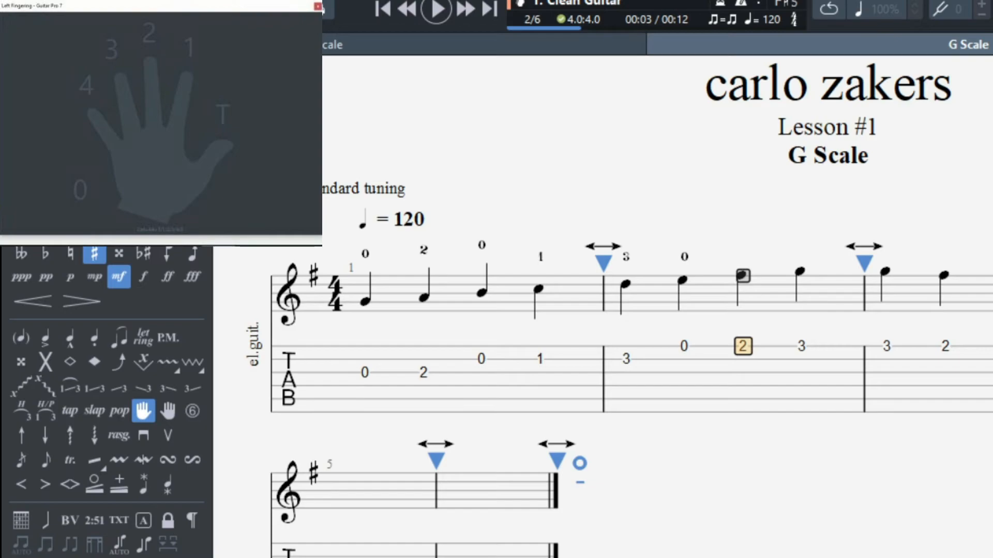
key(ctrl+alt+2)
click(802, 352)
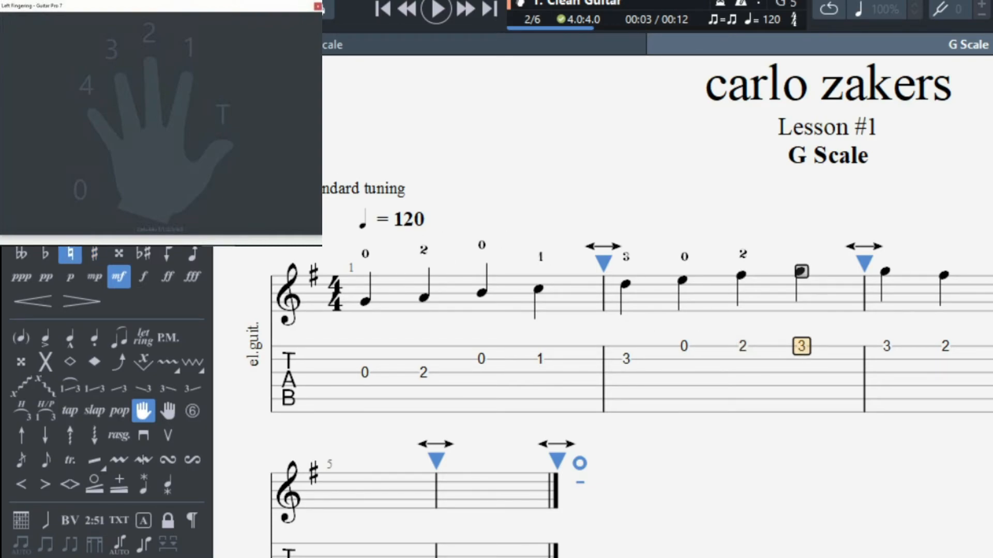
key(ctrl+alt+3)
click(891, 344)
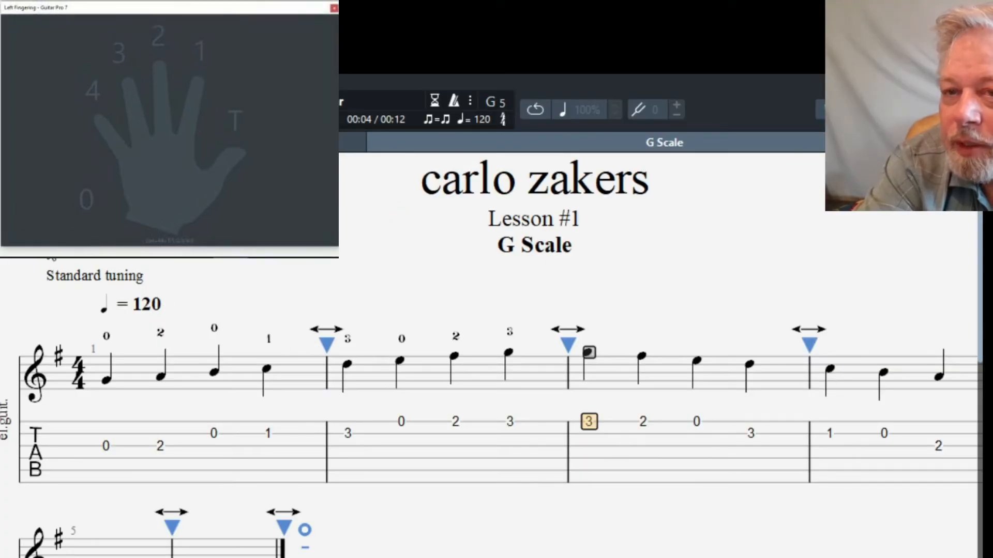
Step: Add left-hand fingerings 3, 2, 0 and 3 to the four notes of bar 3
key(Right)
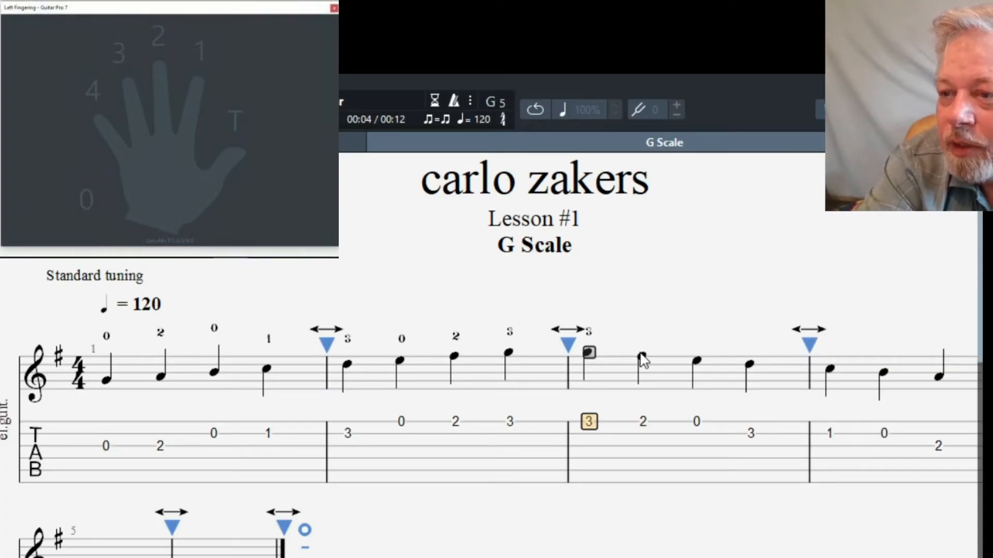
key(2)
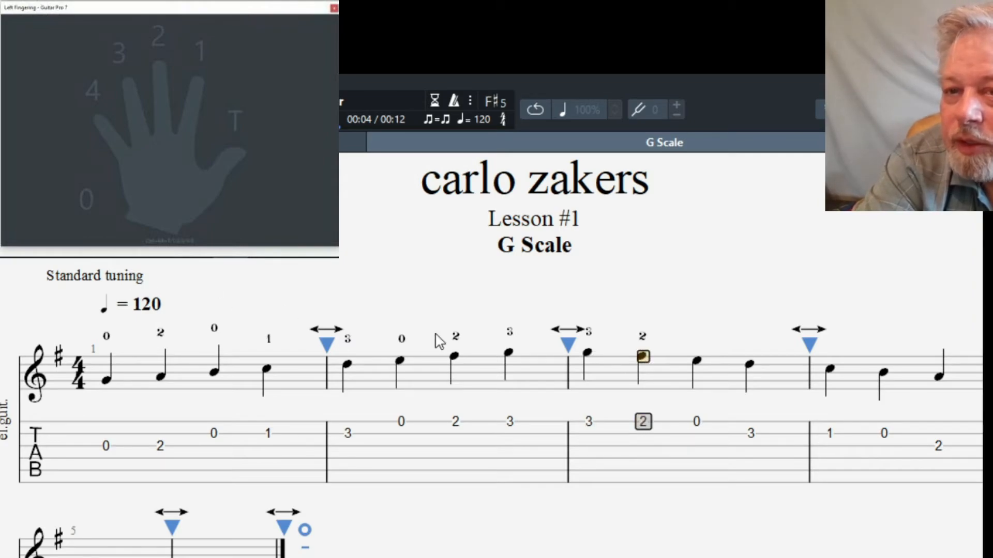
click(698, 360)
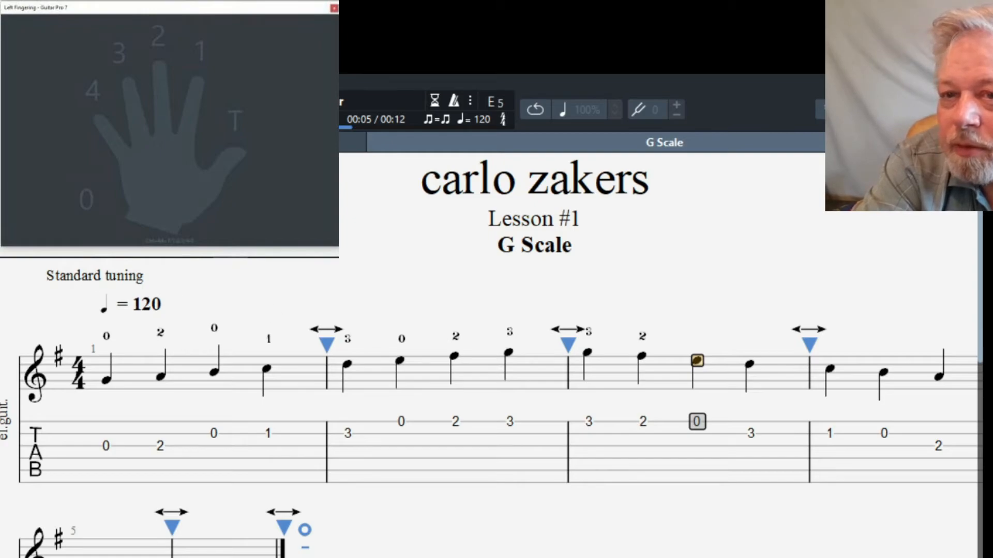
key(0)
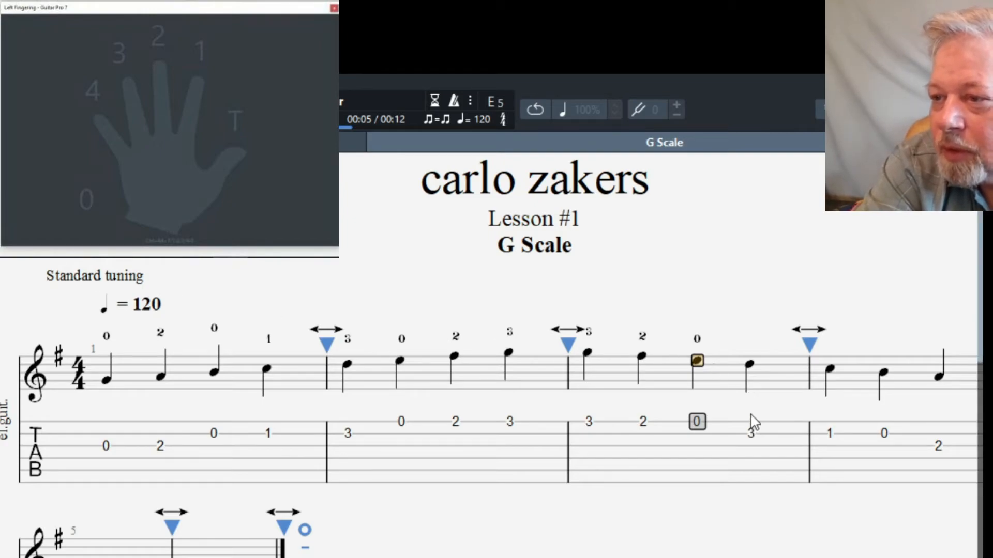
click(750, 365)
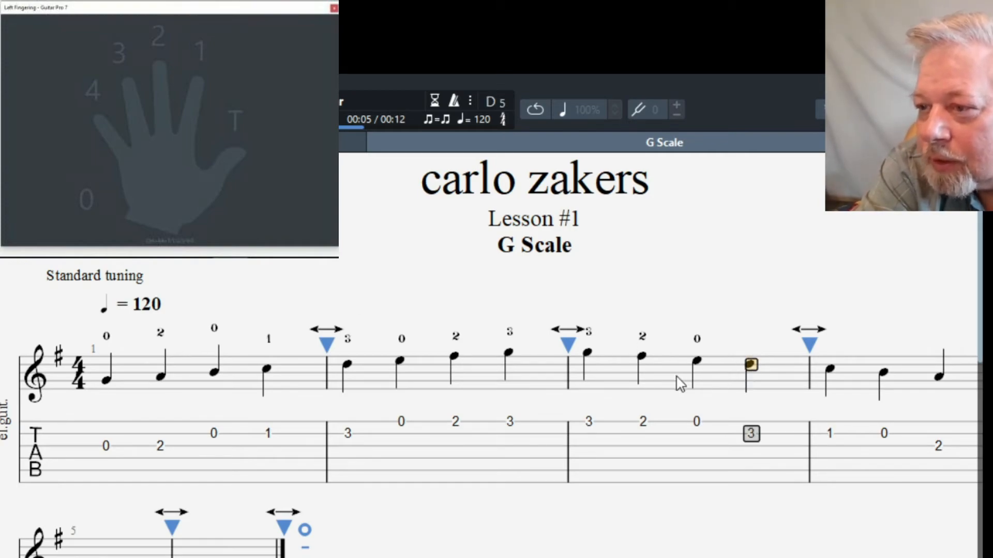
Step: Add left-hand fingerings 1, 0, 2 and 0 to the four notes of bar 4
click(829, 435)
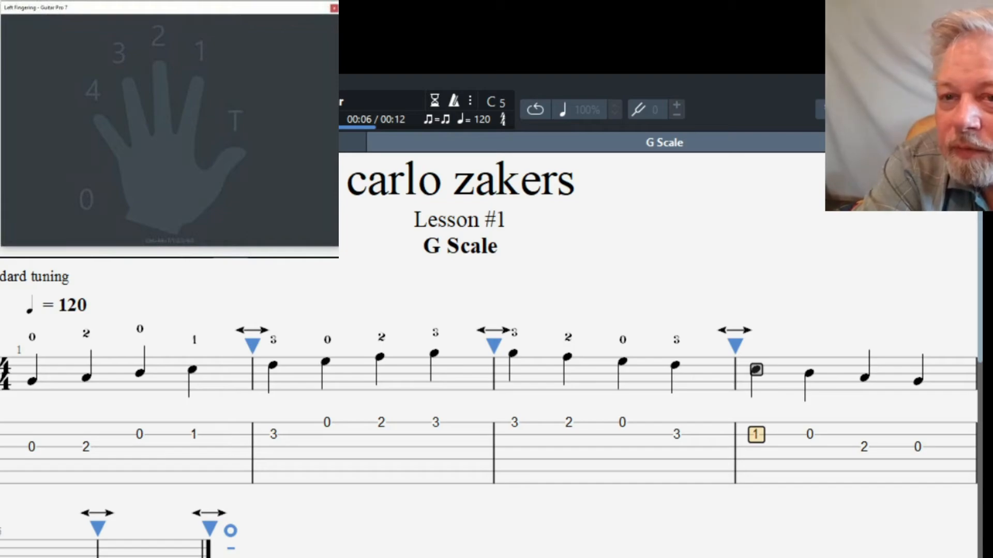
click(200, 50)
click(810, 435)
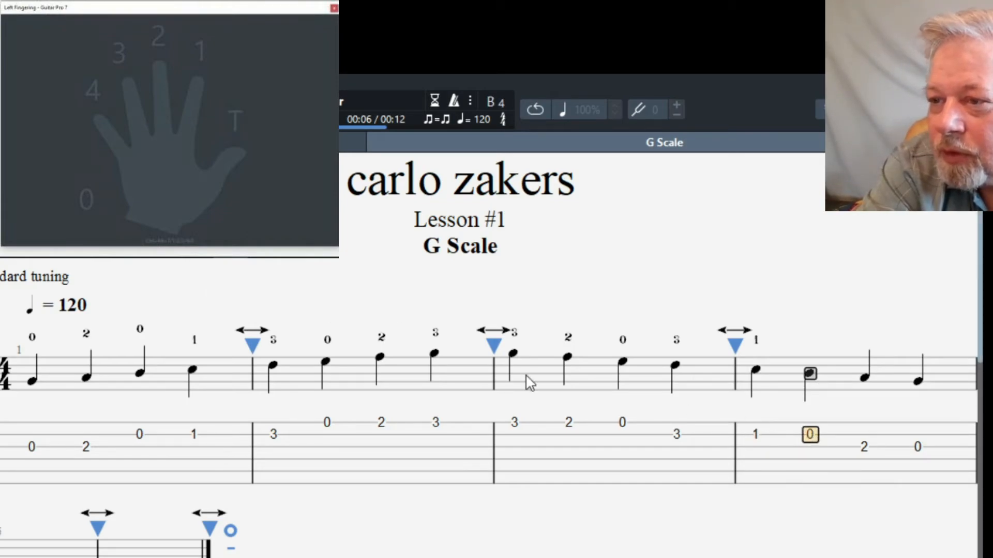
click(86, 199)
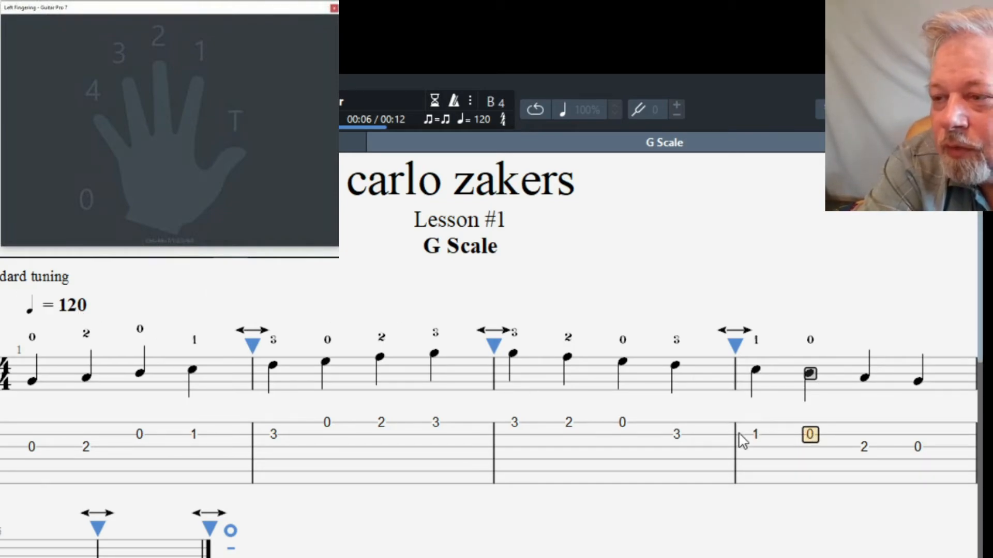
click(864, 446)
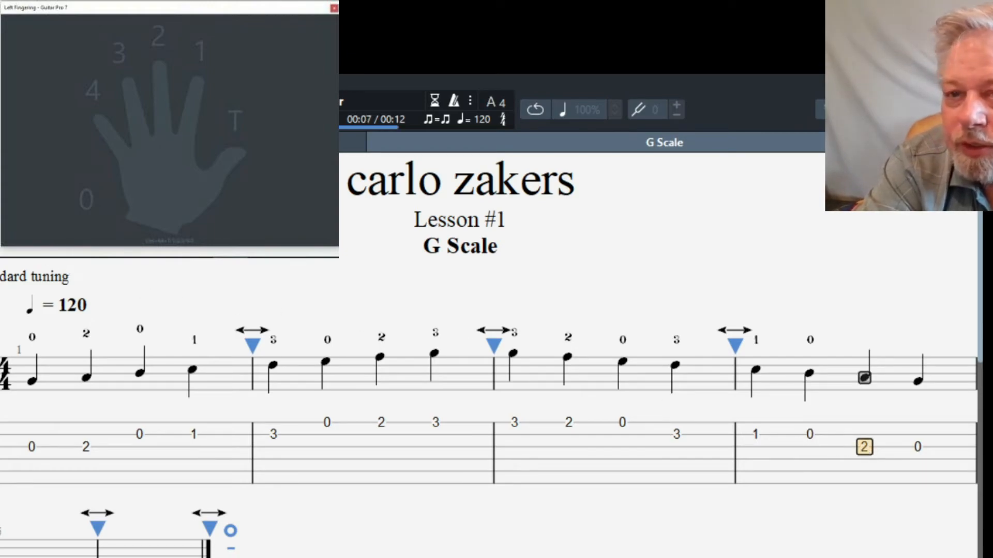
click(917, 447)
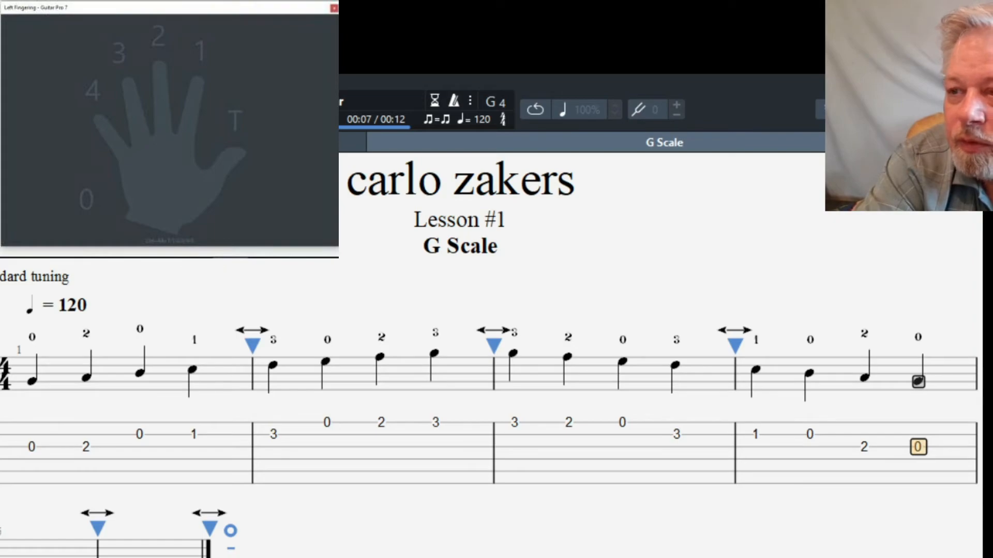
Step: Play back the G scale through bar 4, stop at its last note and review the fingerings in the score
click(6, 475)
key(space)
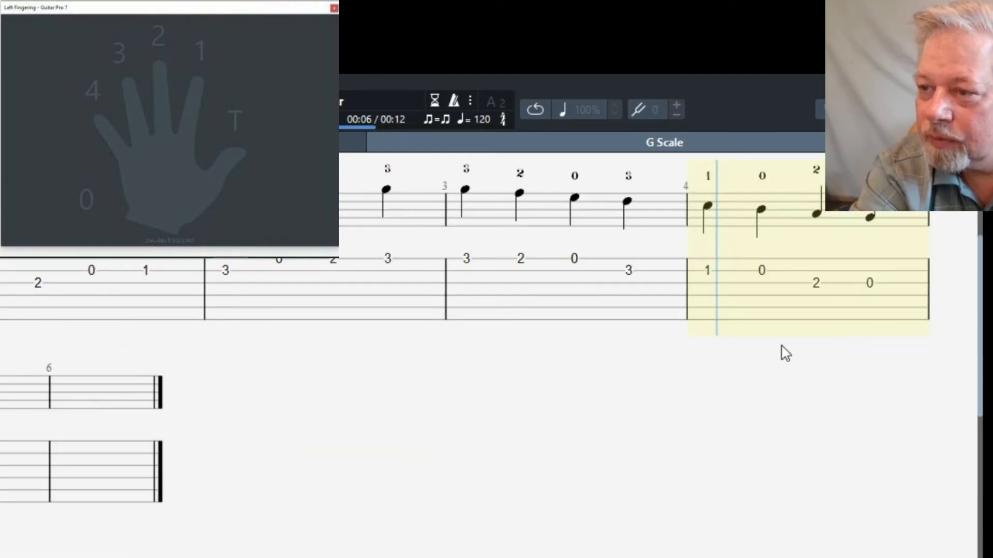
key(space)
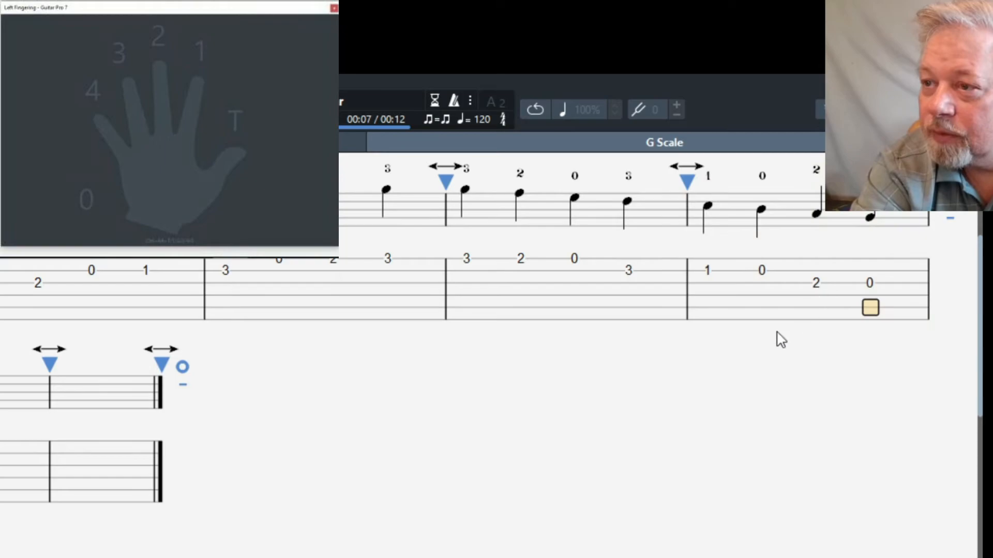
scroll(778, 340, up, 3)
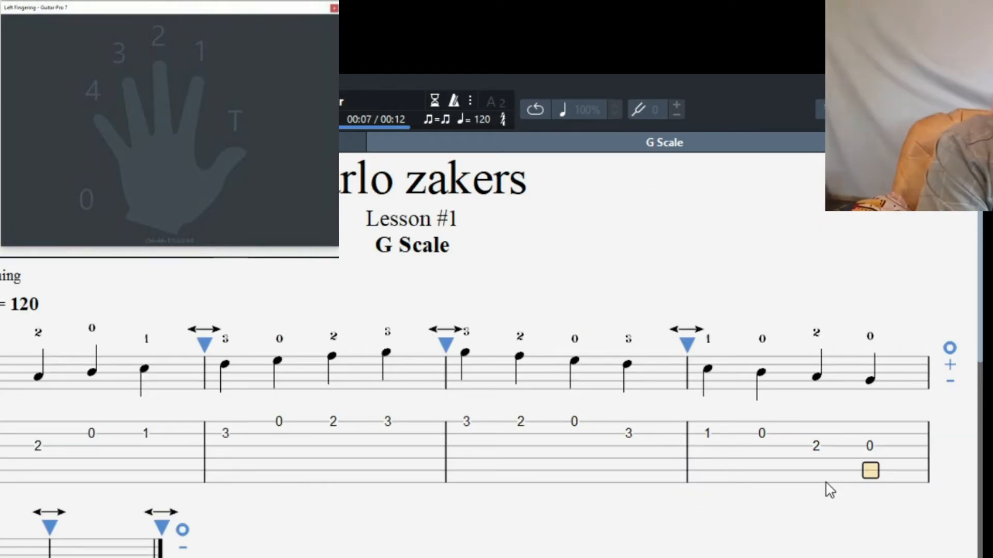